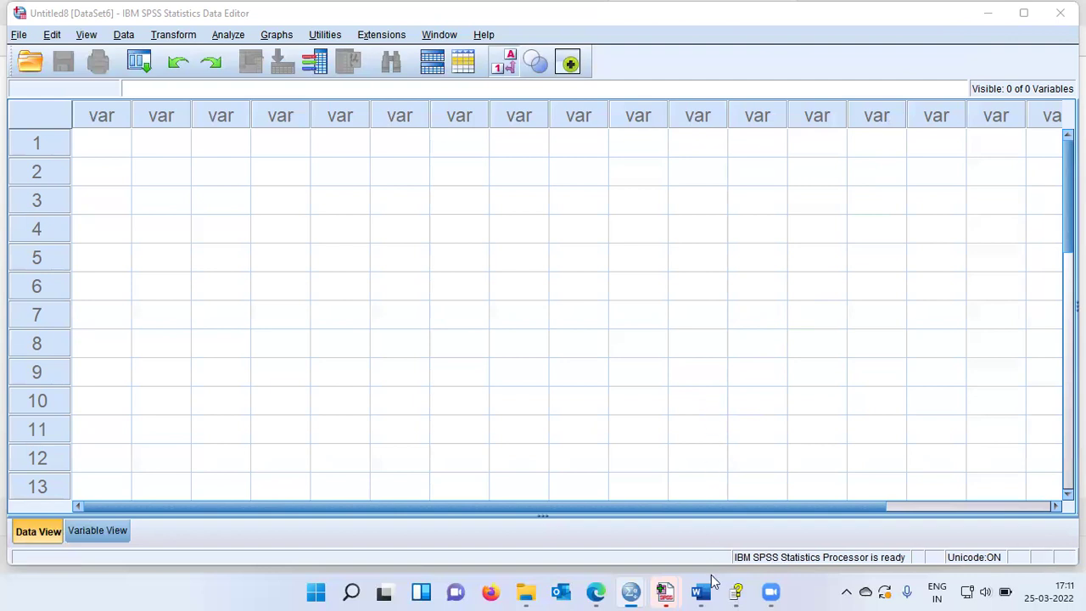
Step: Switch to the Word document and read the background, aim, dataset and methodology of the Hierarchical Cluster Analysis task
mouse_move(701, 592)
click(707, 545)
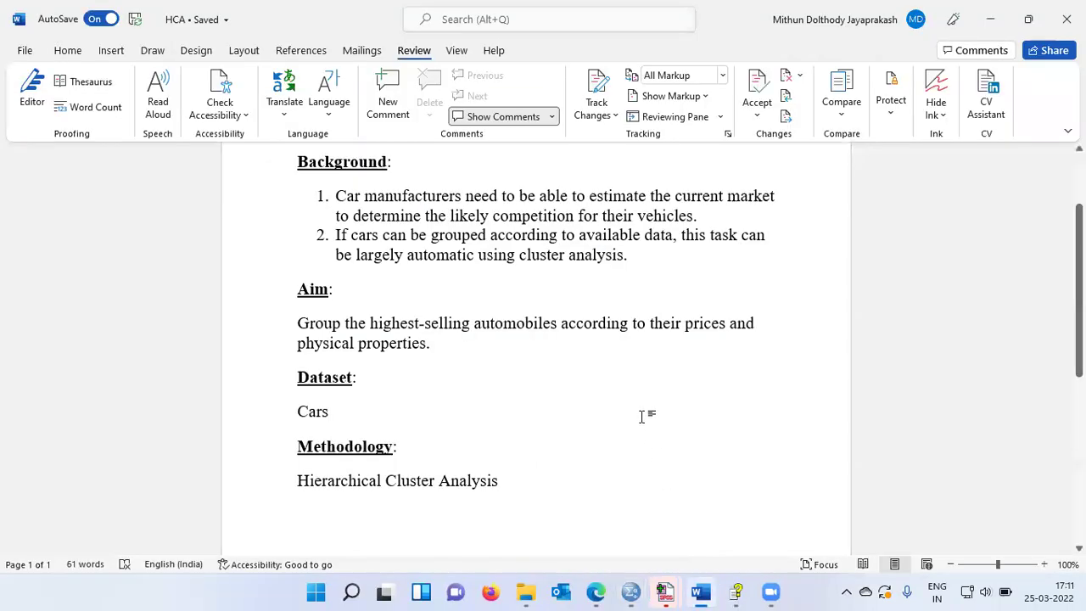
scroll(640, 417, up, 2)
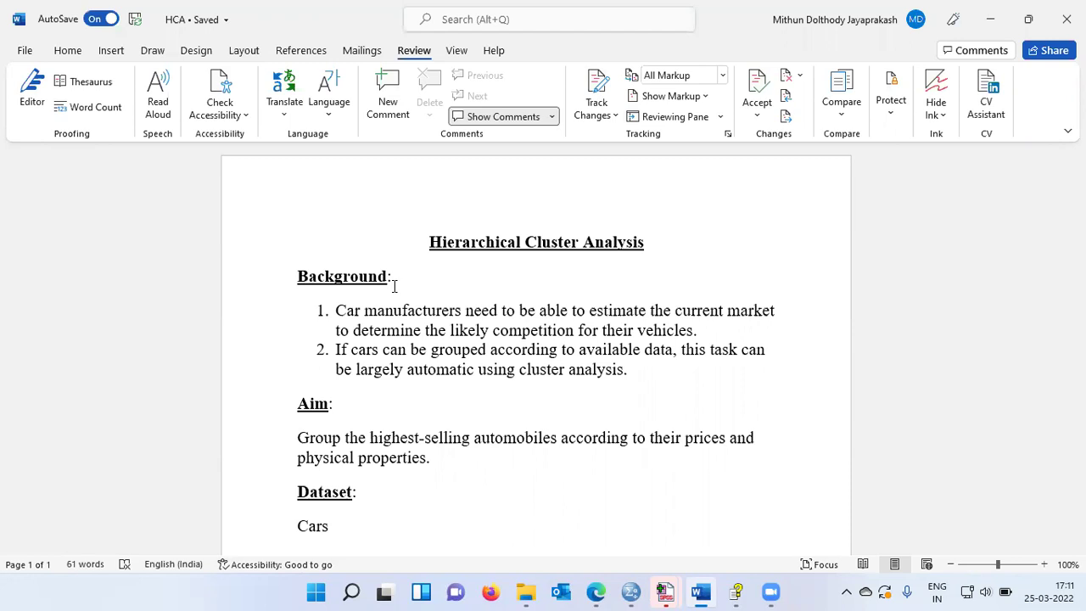
click(441, 456)
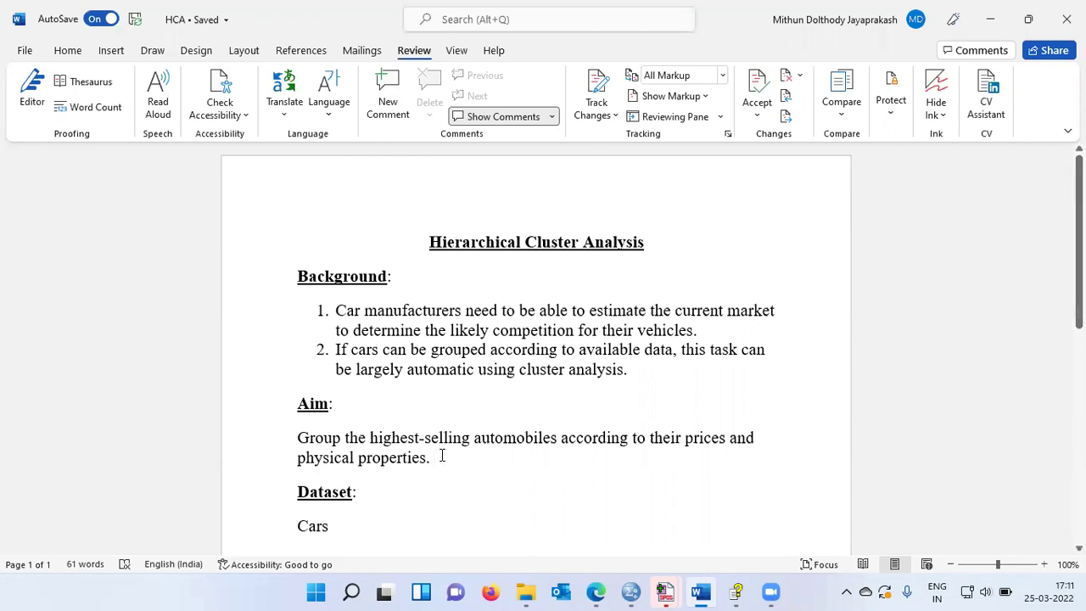
scroll(441, 456, down, 3)
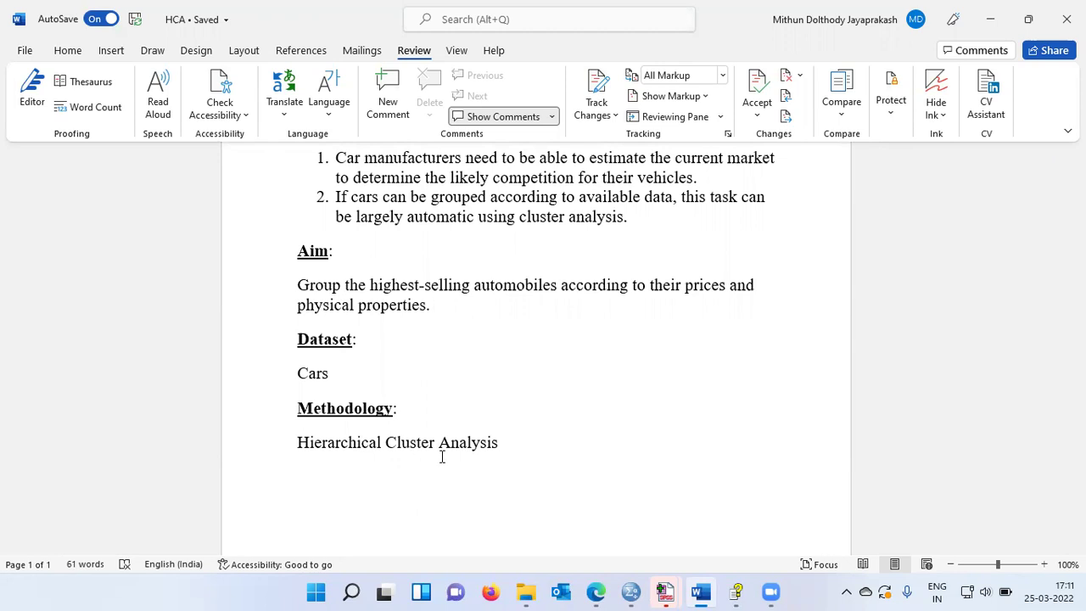
click(342, 374)
Step: Switch back to the SPSS Data Editor and open sales.sav from the recently used data files
mouse_move(631, 591)
click(586, 518)
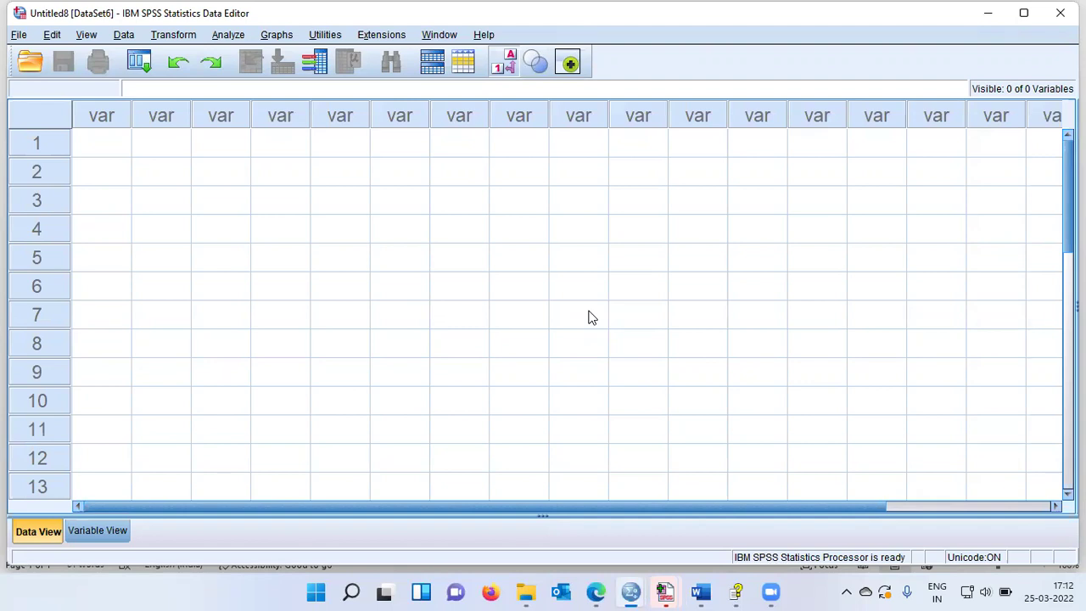
click(18, 35)
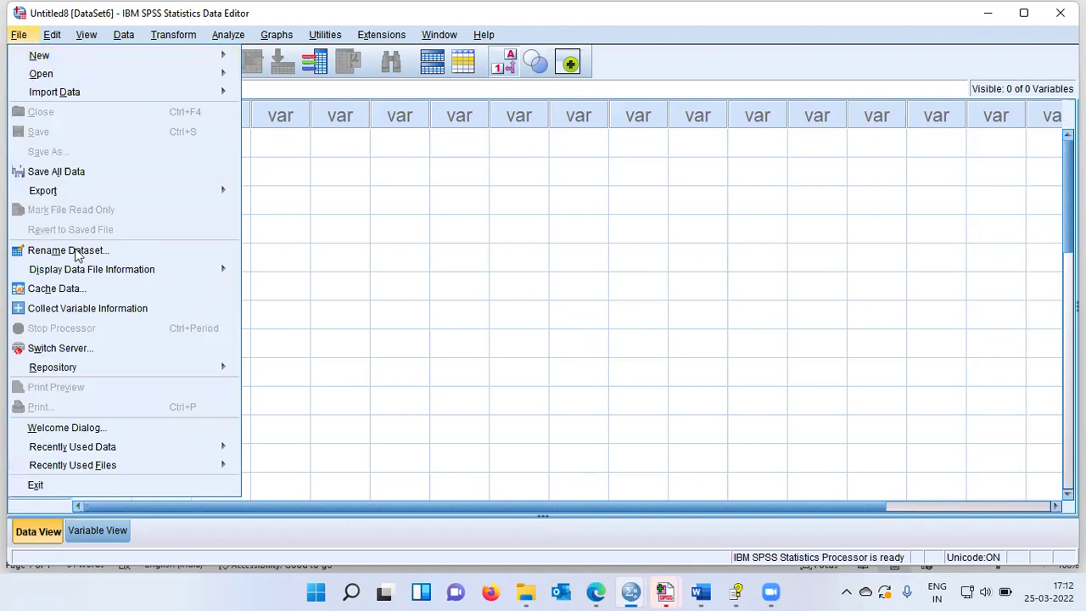
mouse_move(94, 455)
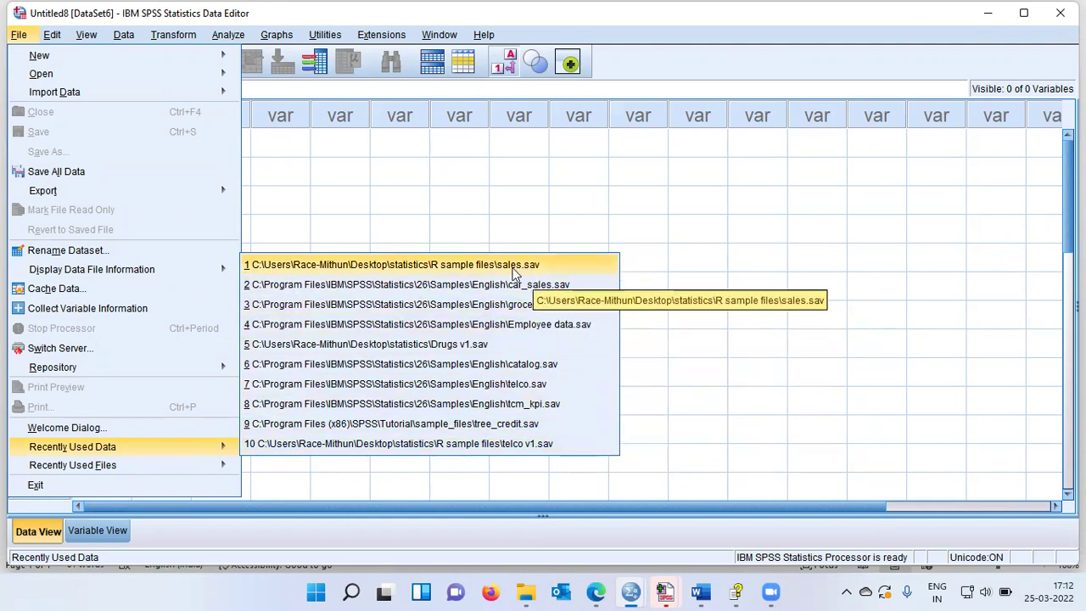
click(513, 271)
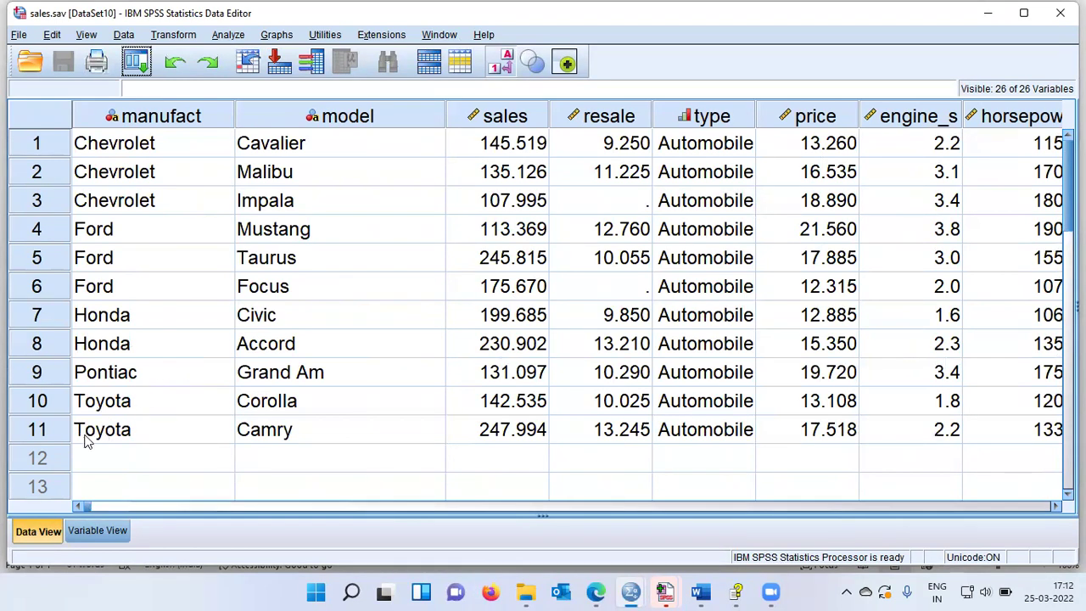
Step: Narrow the manufact column to fit its heading, and examine the car cases and the columns from manufact to type
drag(41, 429, 36, 151)
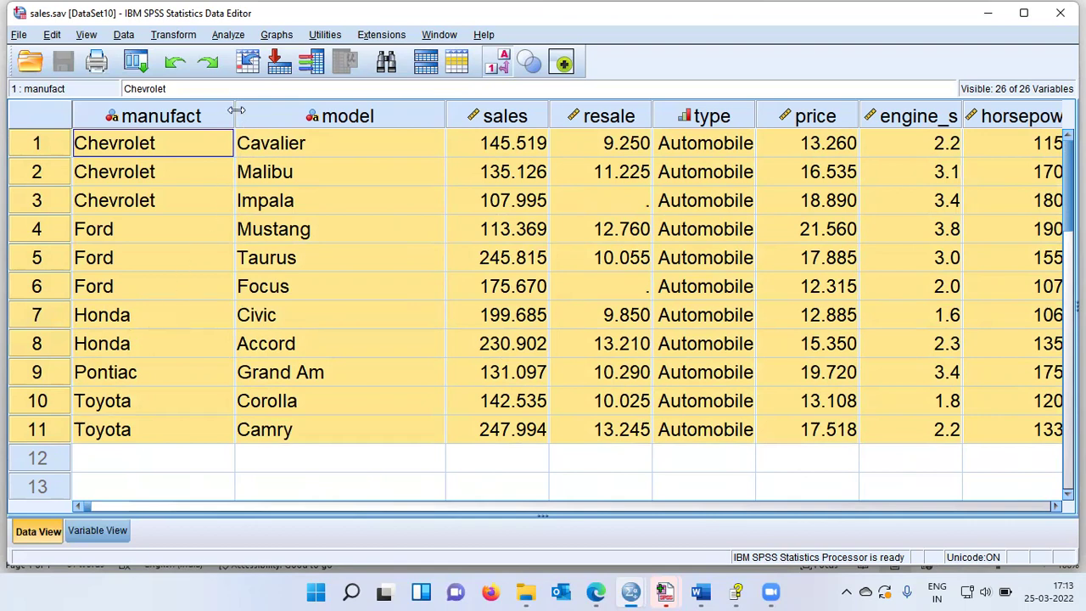
drag(234, 112, 188, 114)
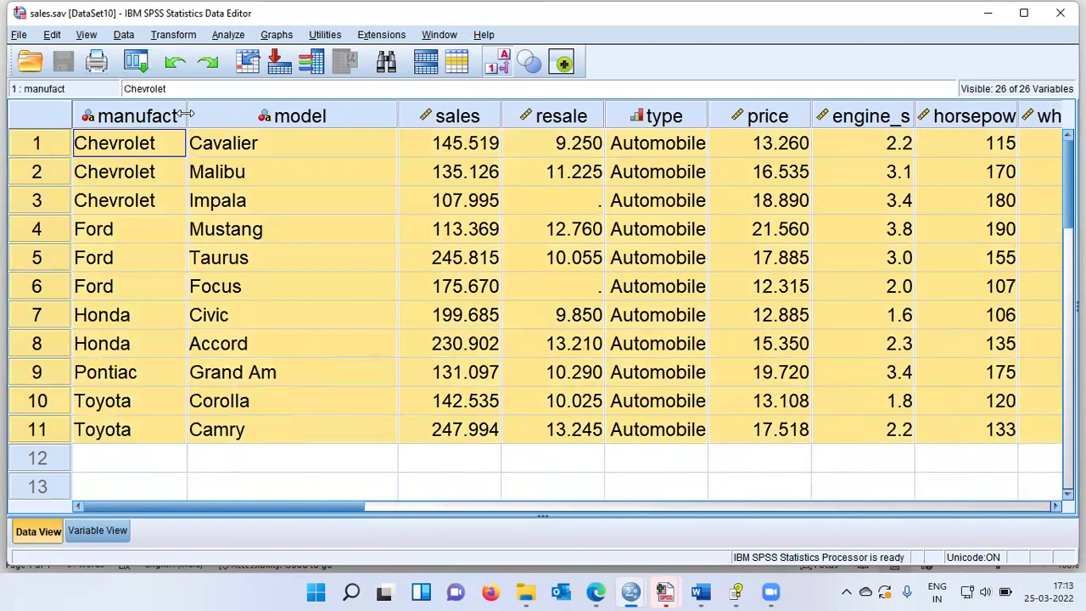
click(129, 119)
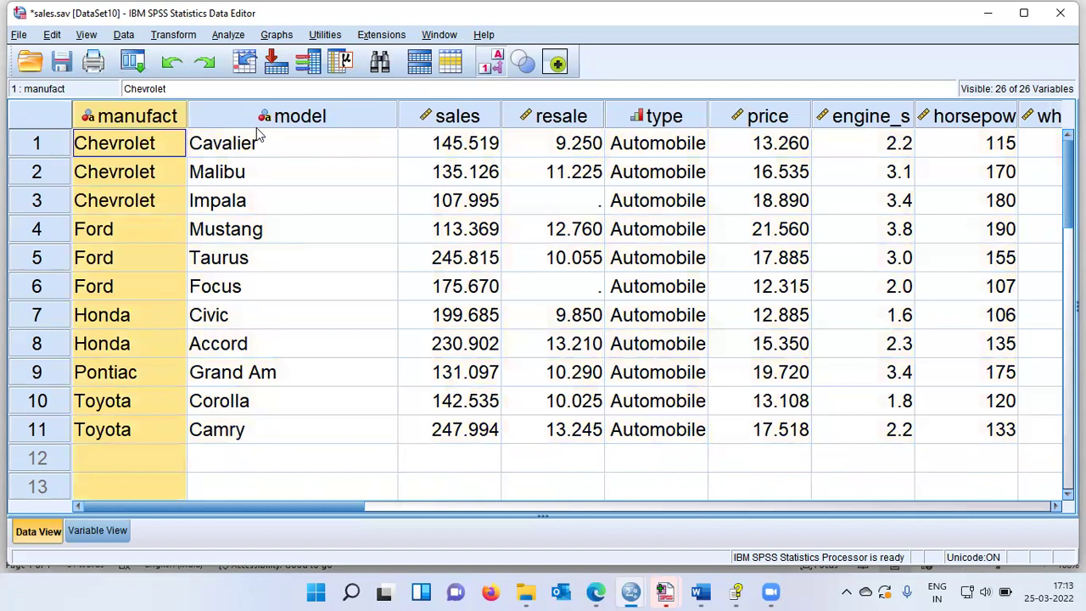
click(300, 117)
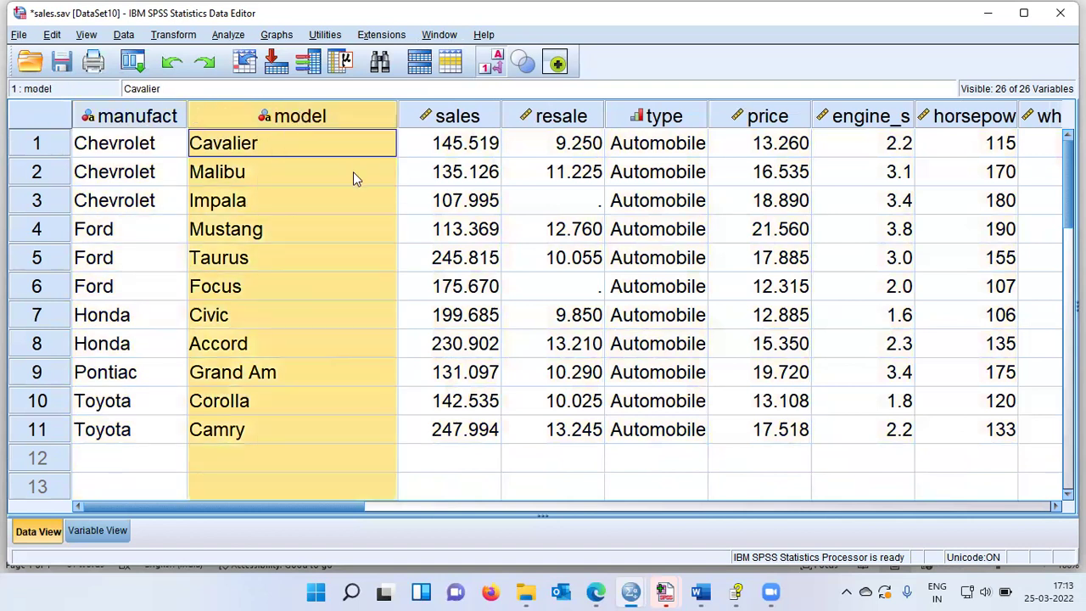
click(309, 258)
click(309, 286)
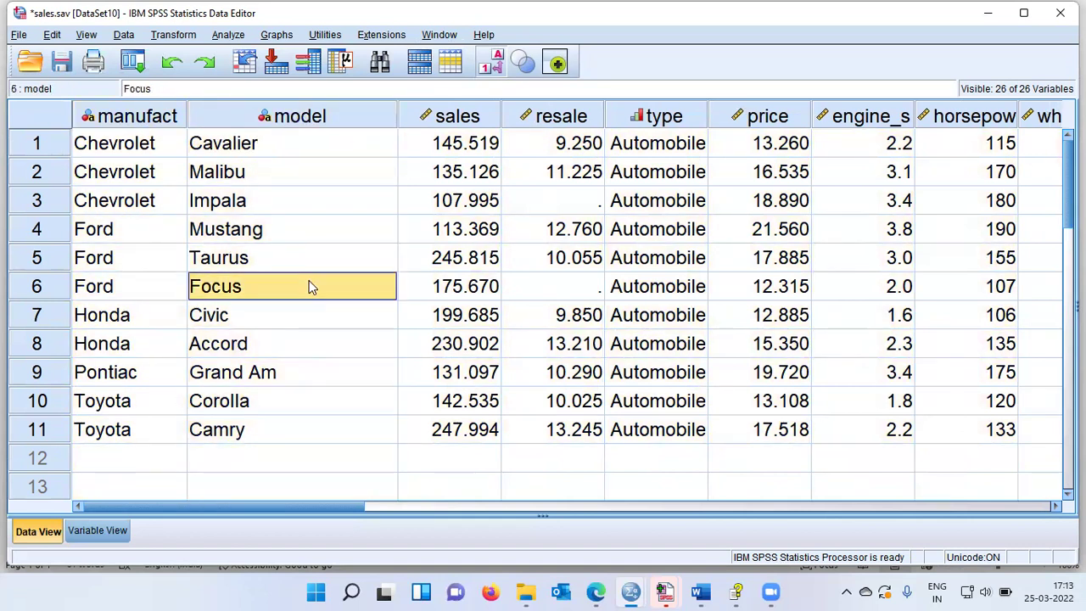
click(317, 316)
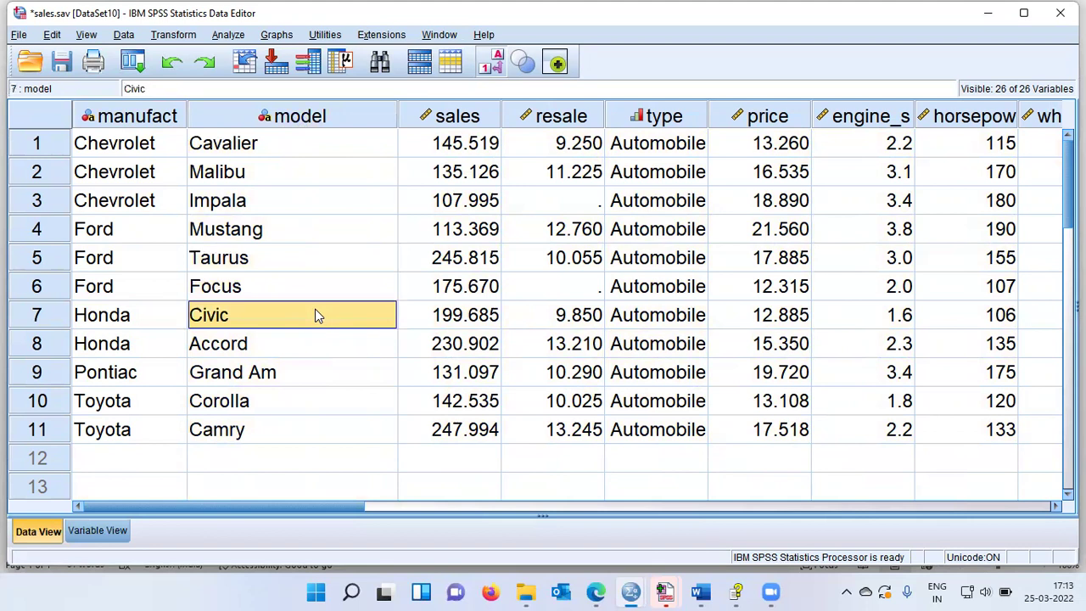
click(462, 119)
click(549, 125)
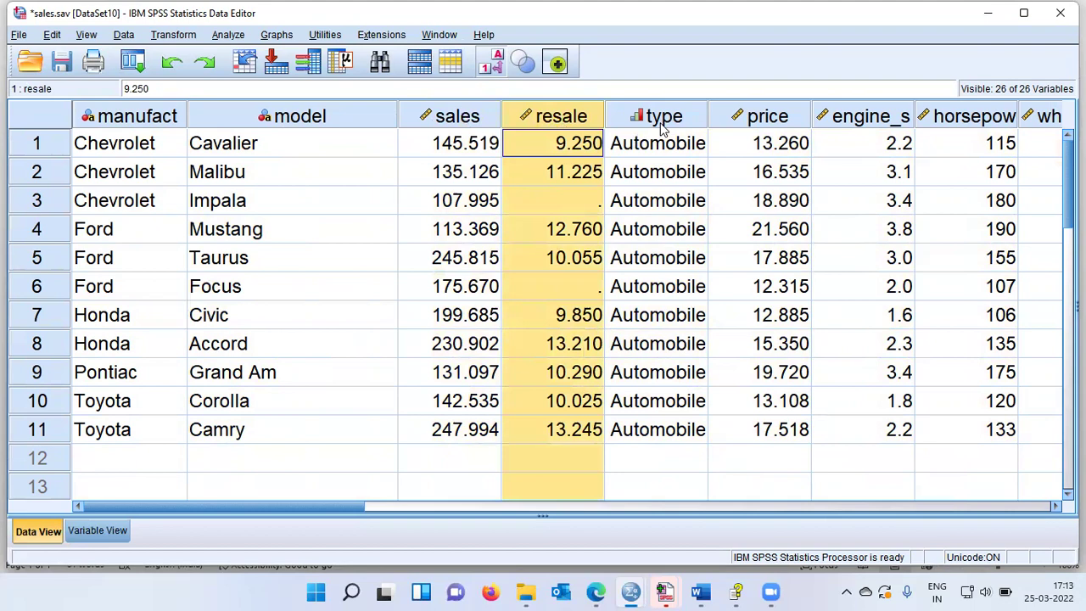
click(663, 128)
Step: Examine the price and physical property columns of the cars, from price through engine size and dimensions to mpg
drag(309, 506, 492, 499)
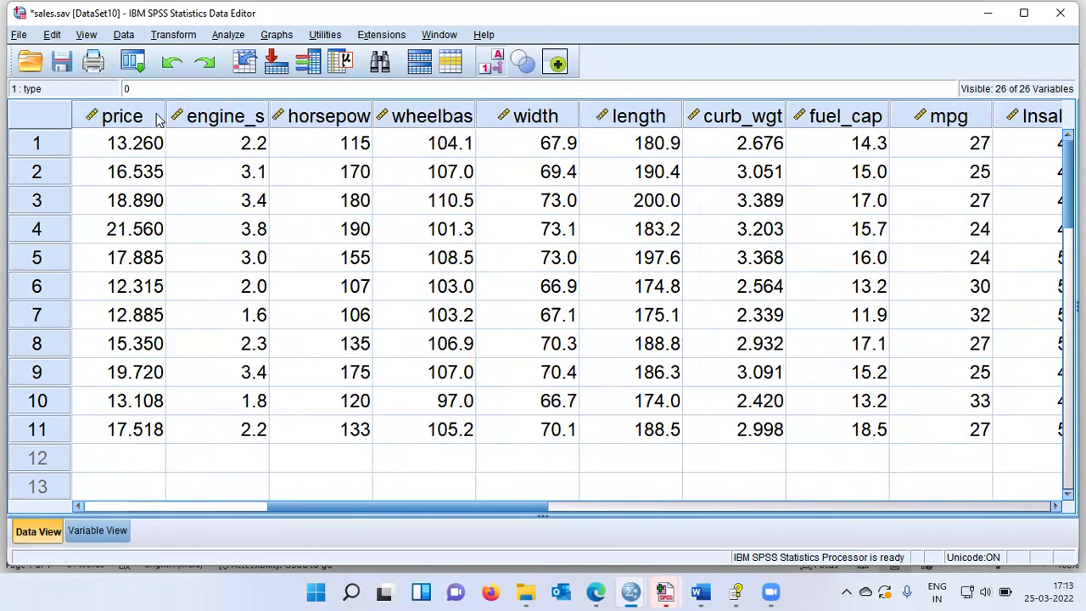
click(153, 119)
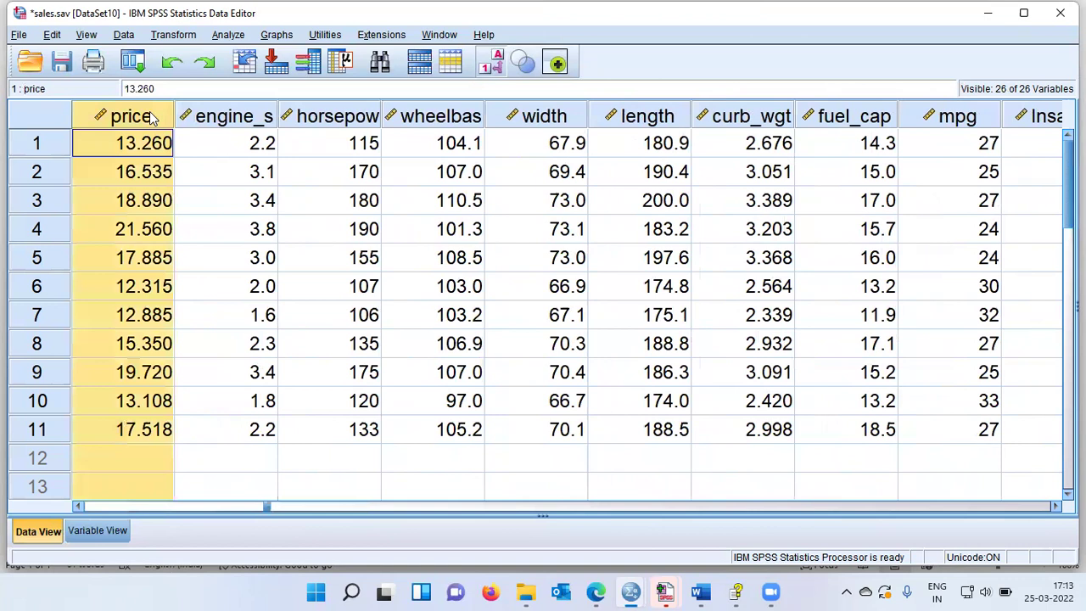
click(260, 123)
click(352, 127)
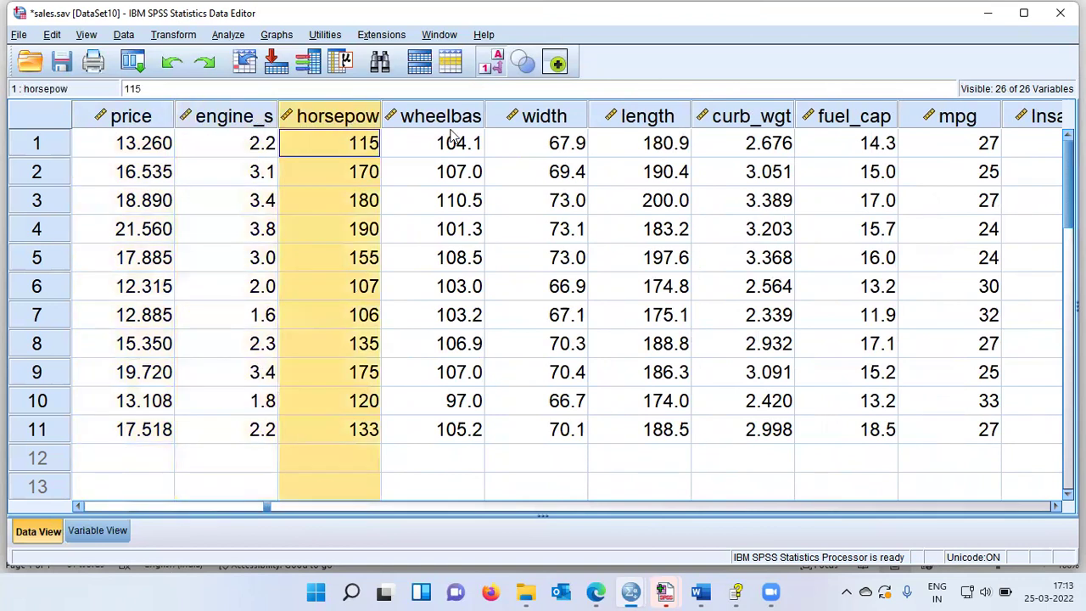
click(458, 127)
click(545, 127)
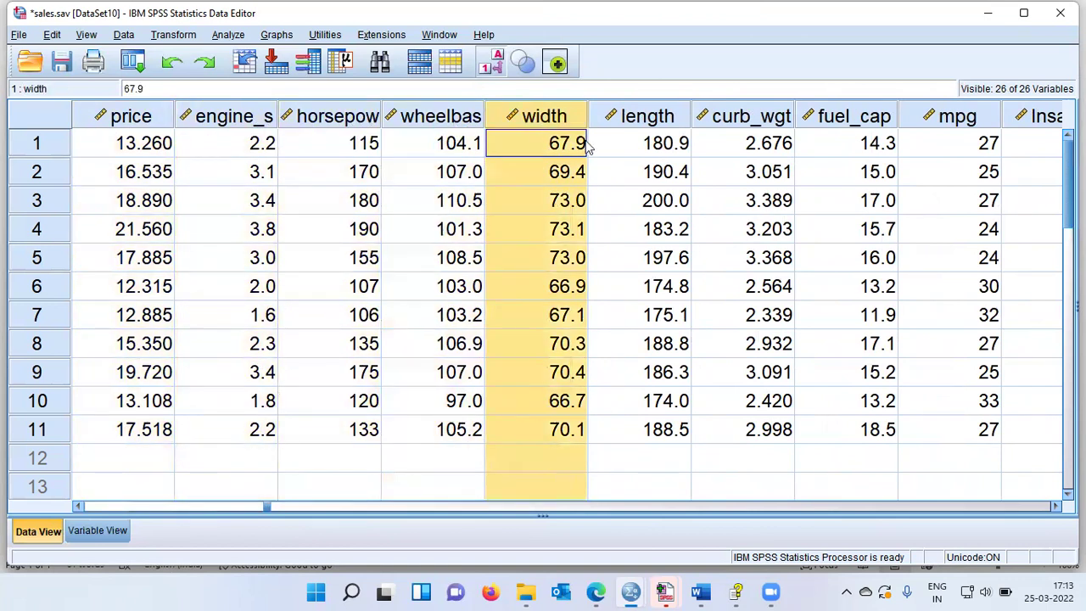
click(647, 129)
click(743, 121)
click(834, 124)
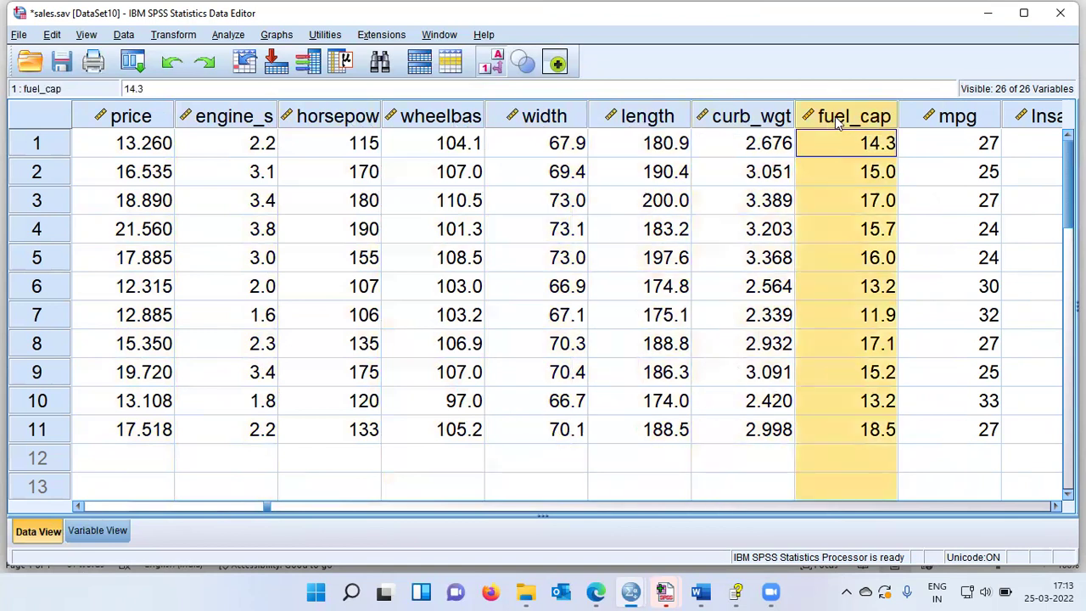
click(976, 137)
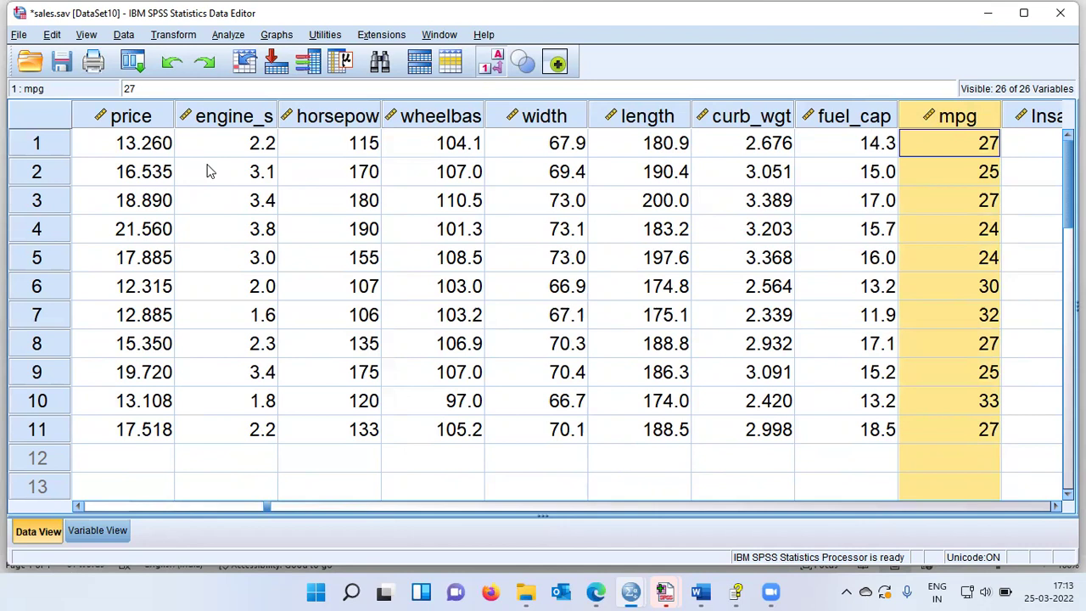
Step: Start a Hierarchical Cluster analysis and add all variables from Price in thousands through Fuel efficiency as the clustering variables
click(227, 35)
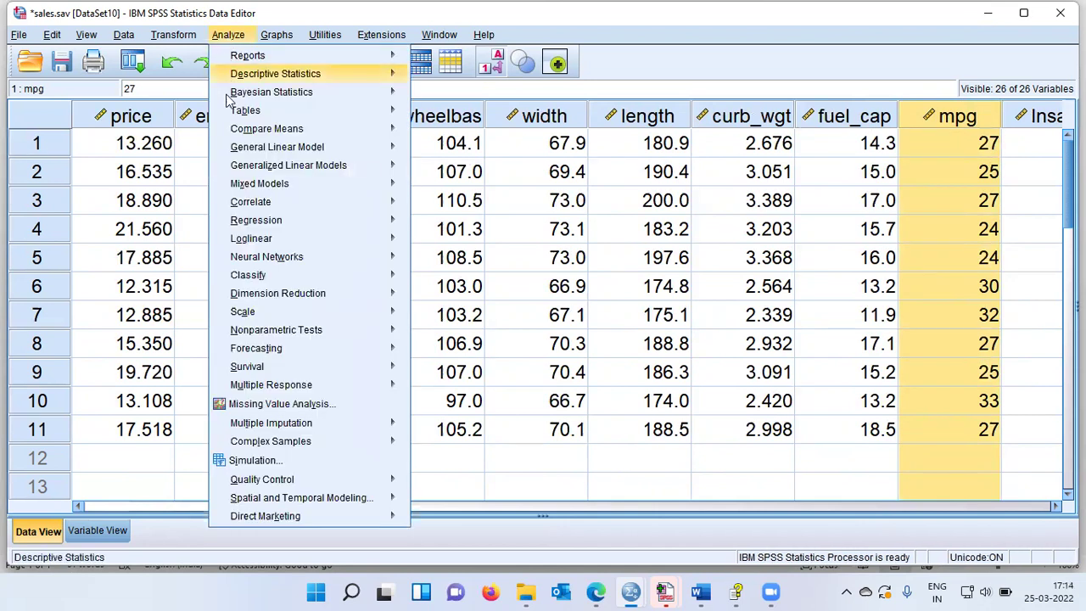
mouse_move(237, 280)
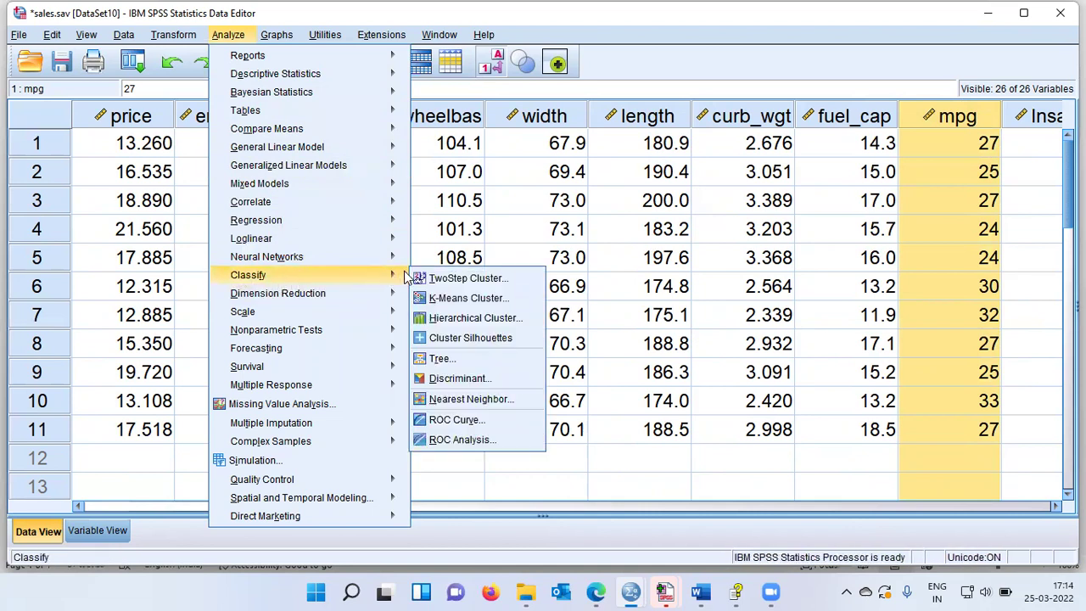
click(513, 325)
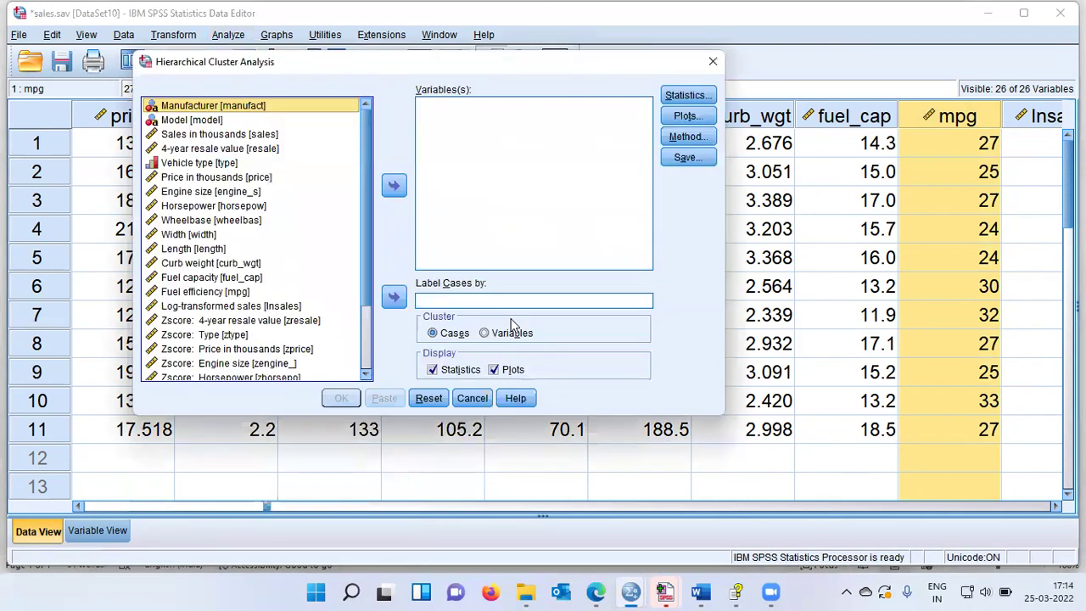
drag(398, 80, 421, 157)
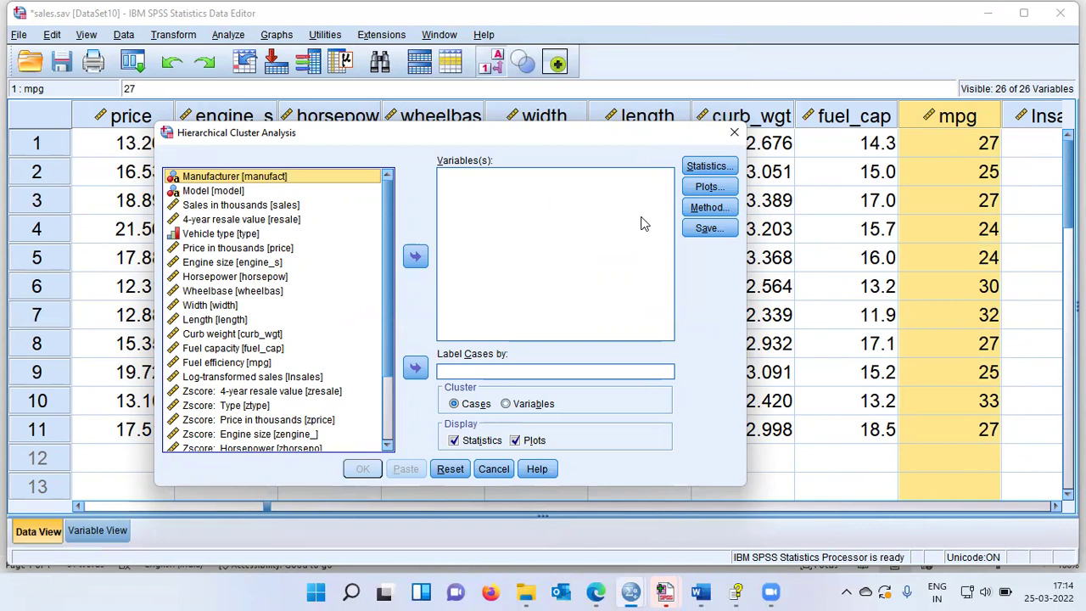
click(260, 249)
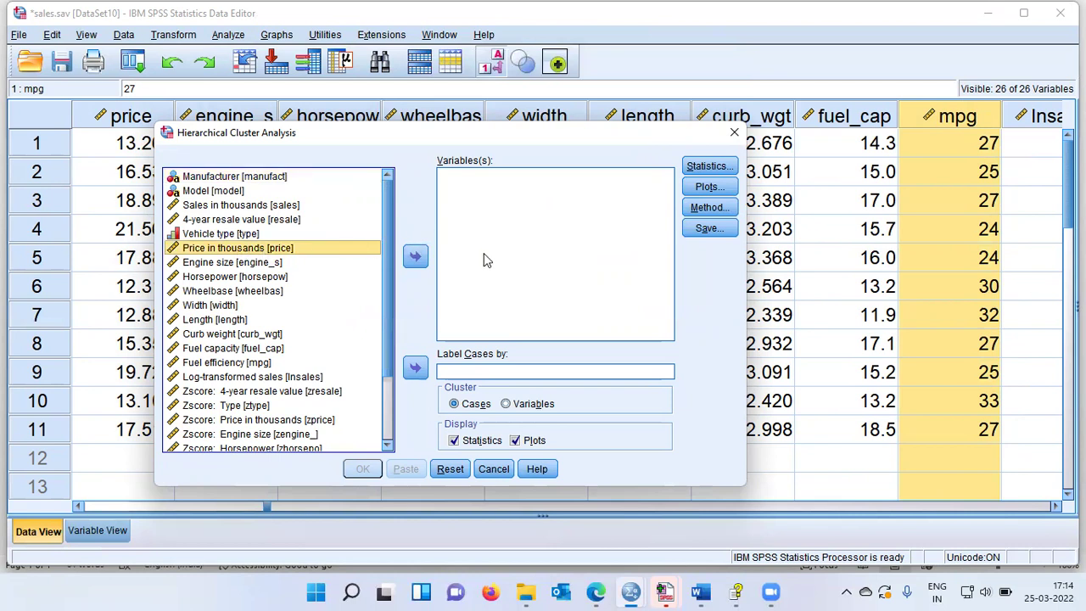
key(shift+Down)
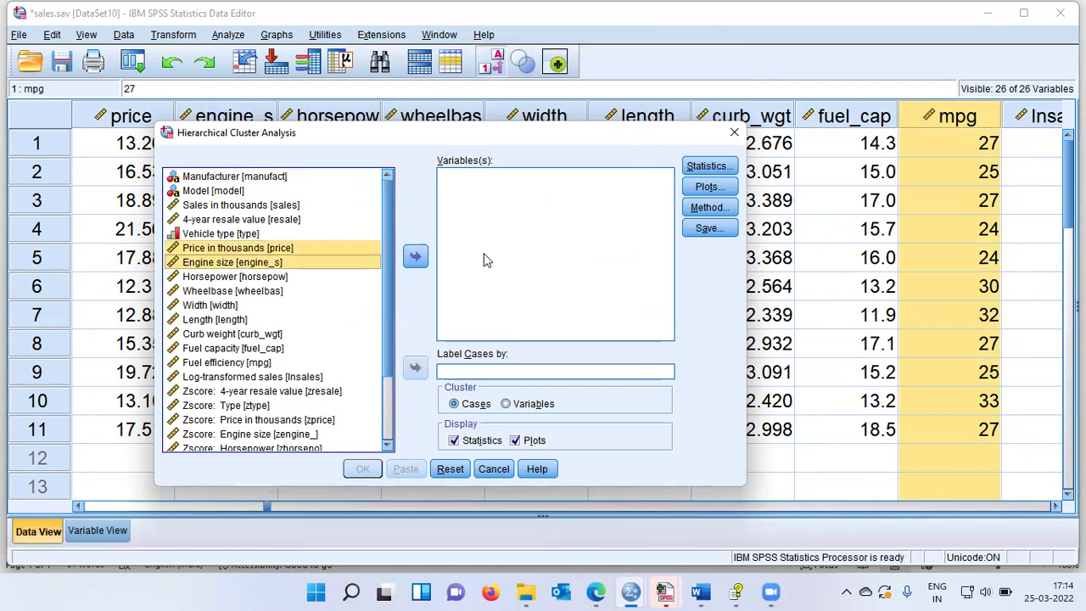
key(shift+Down)
key(shift+Down)
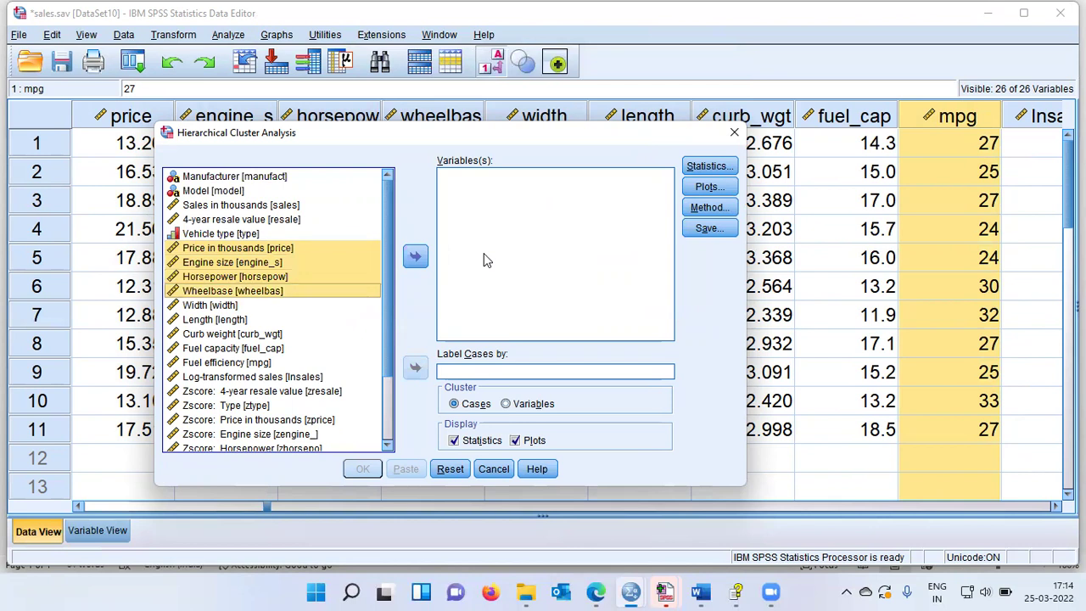
key(shift+Down)
key(shift+Down)
key(shift+Down)
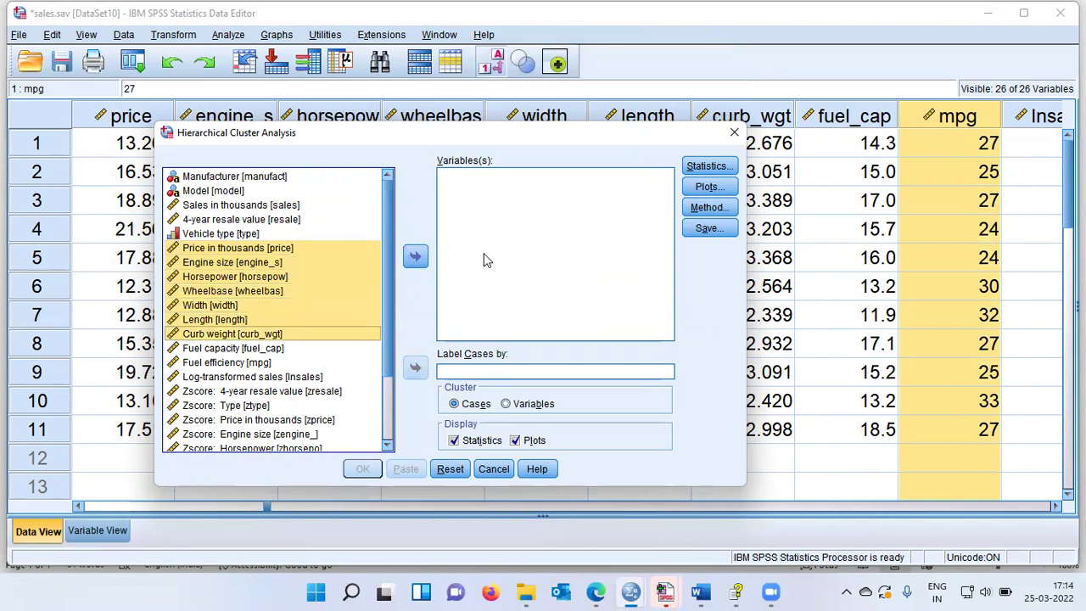
key(shift+Down)
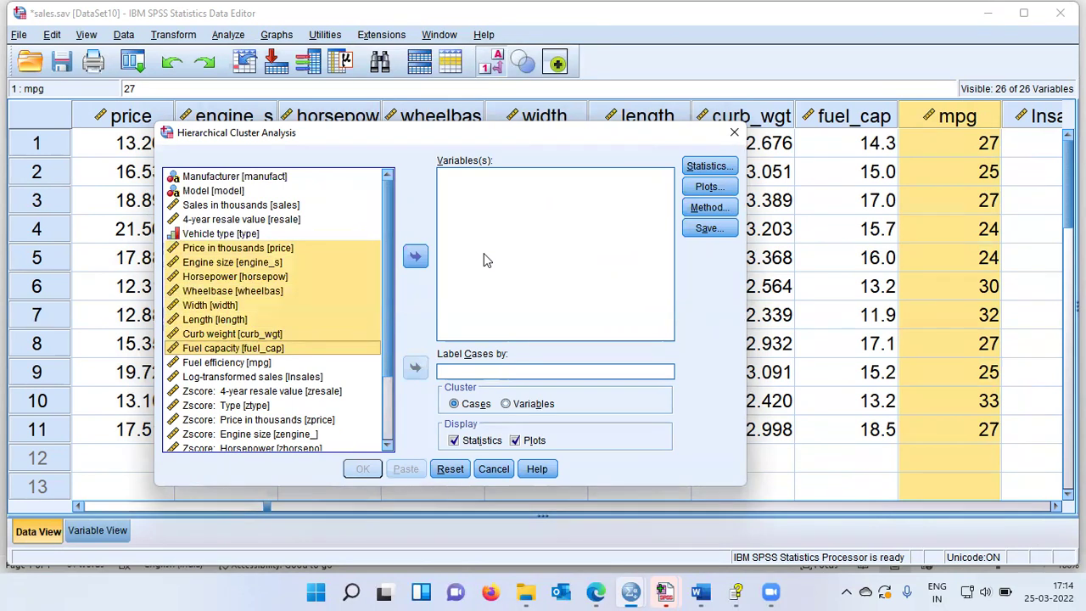
key(shift+Down)
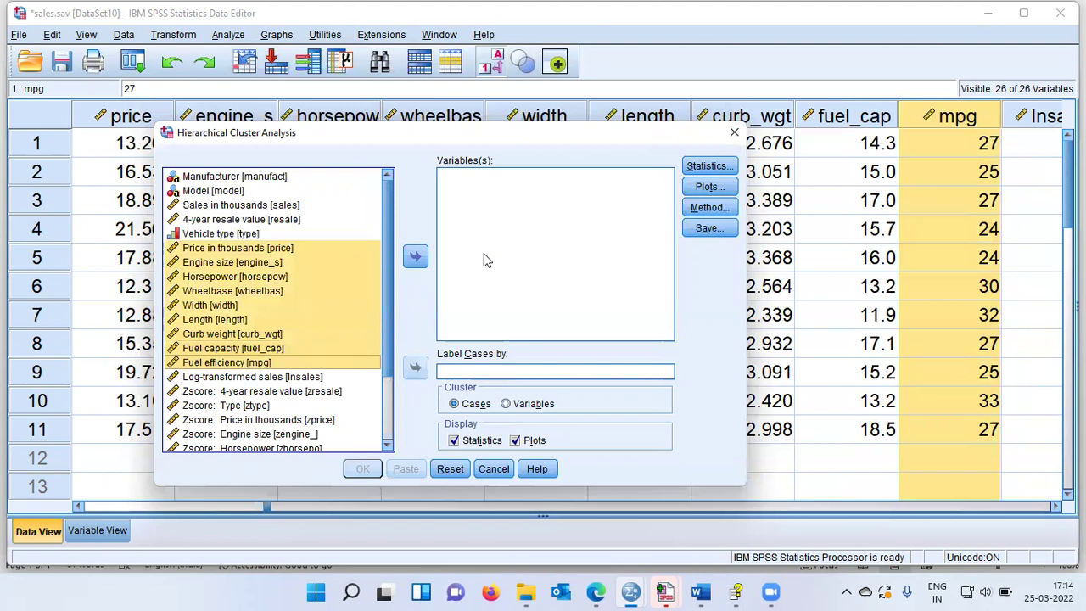
click(418, 258)
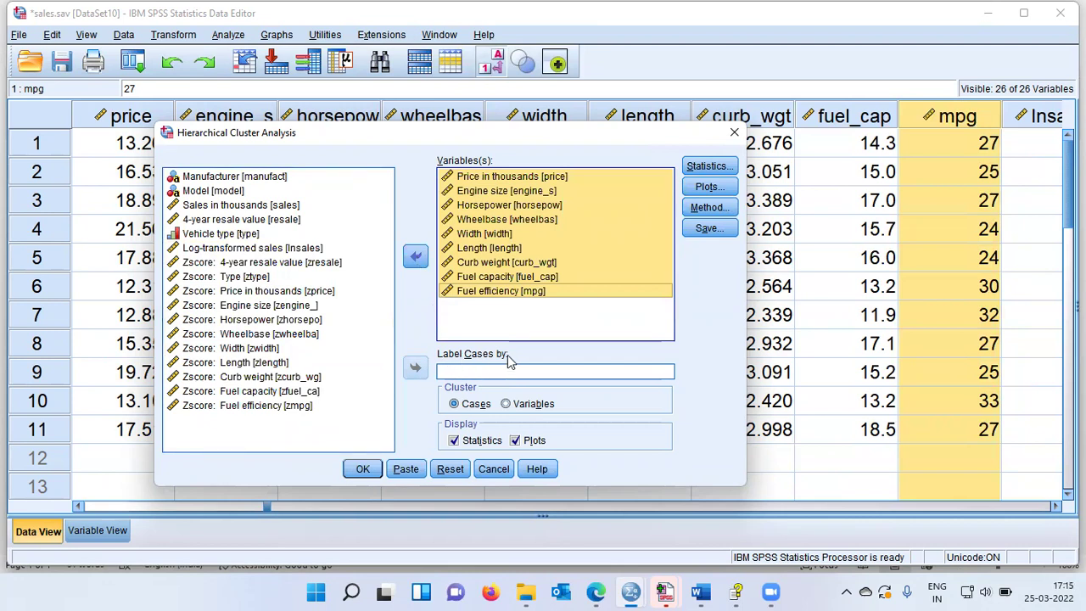
Step: Label the cases in the cluster analysis by the Model variable
click(230, 194)
click(230, 195)
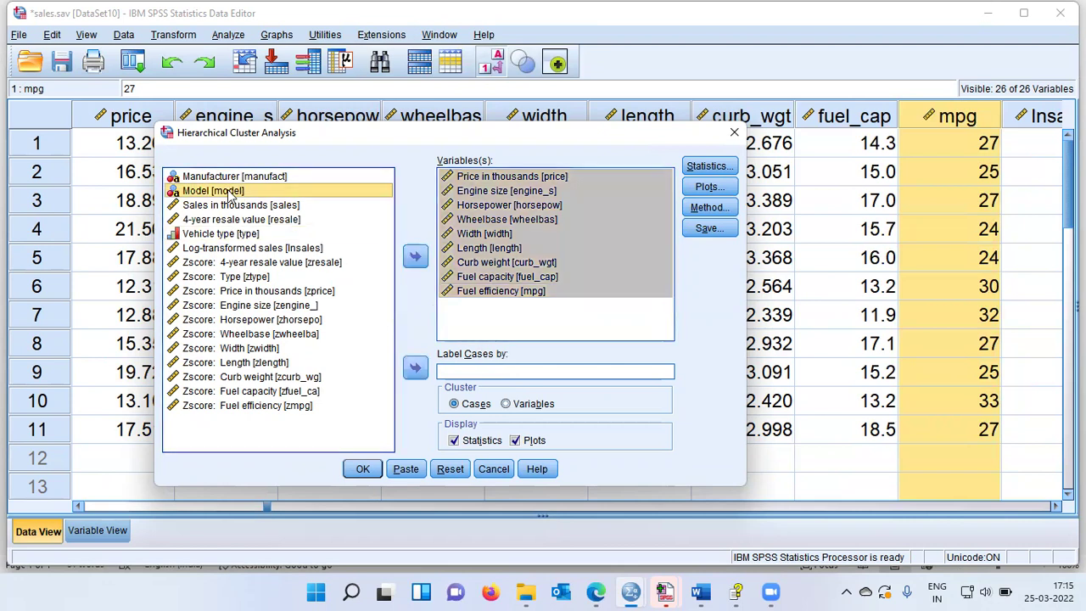
click(416, 369)
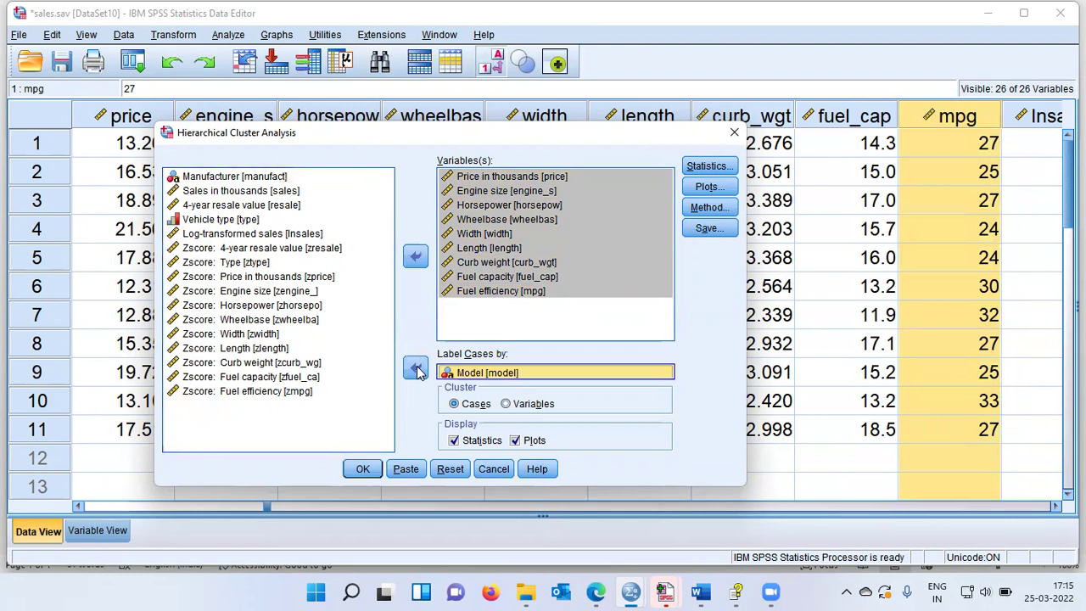
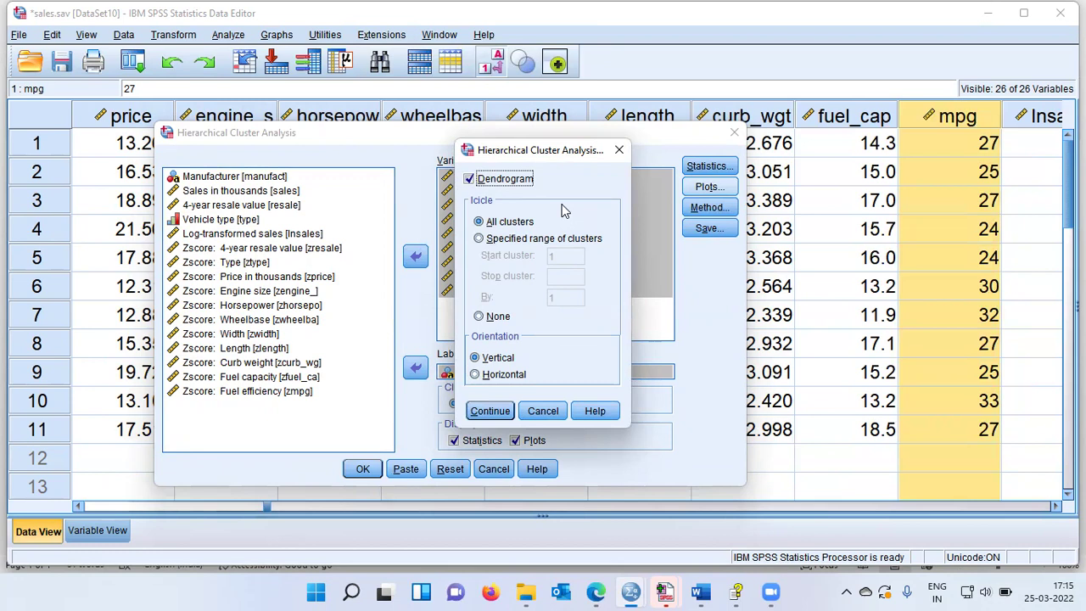
Step: Confirm the dendrogram plot, and set the cluster method to Furthest neighbor with values standardized to Z scores by variable
click(490, 411)
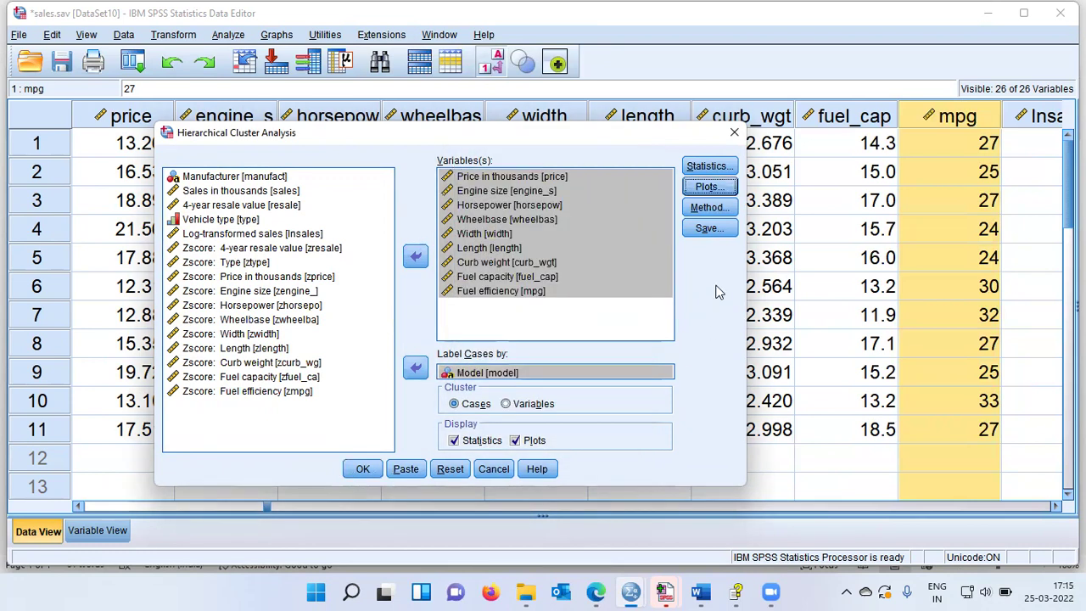
click(725, 212)
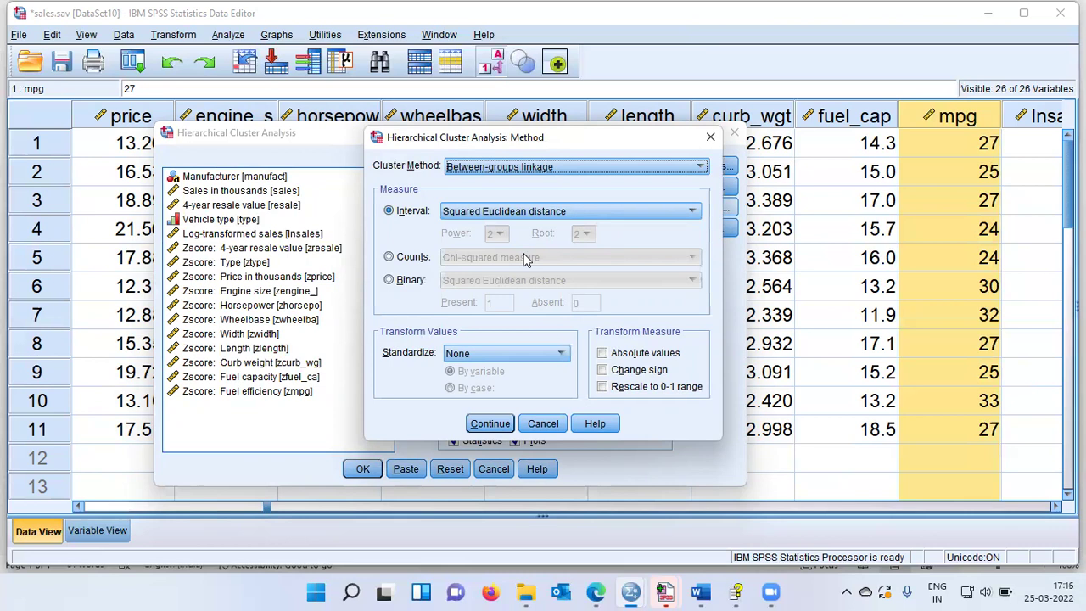
click(702, 168)
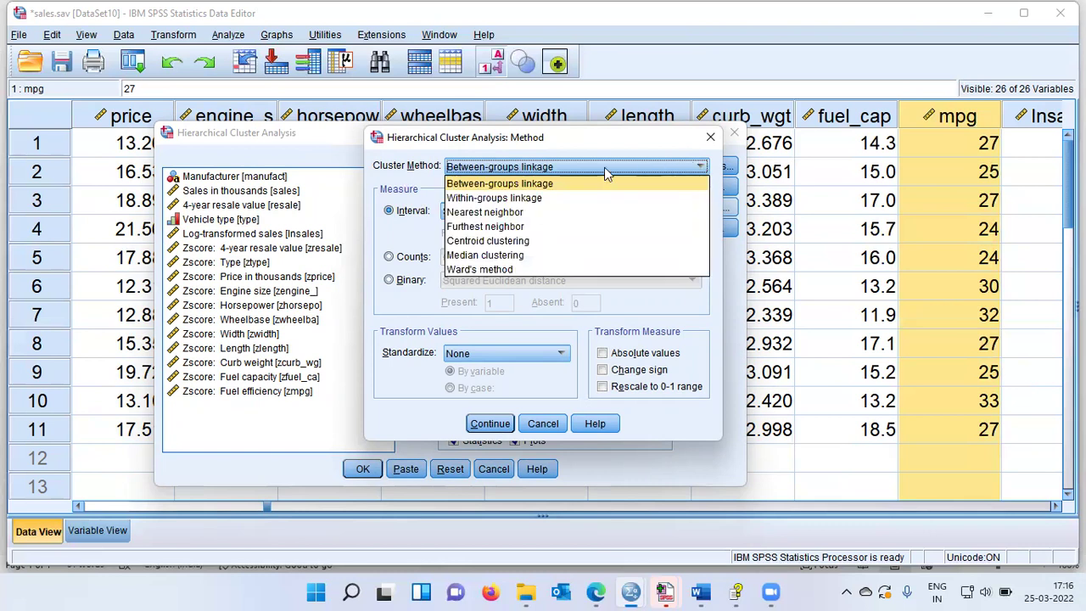
click(535, 227)
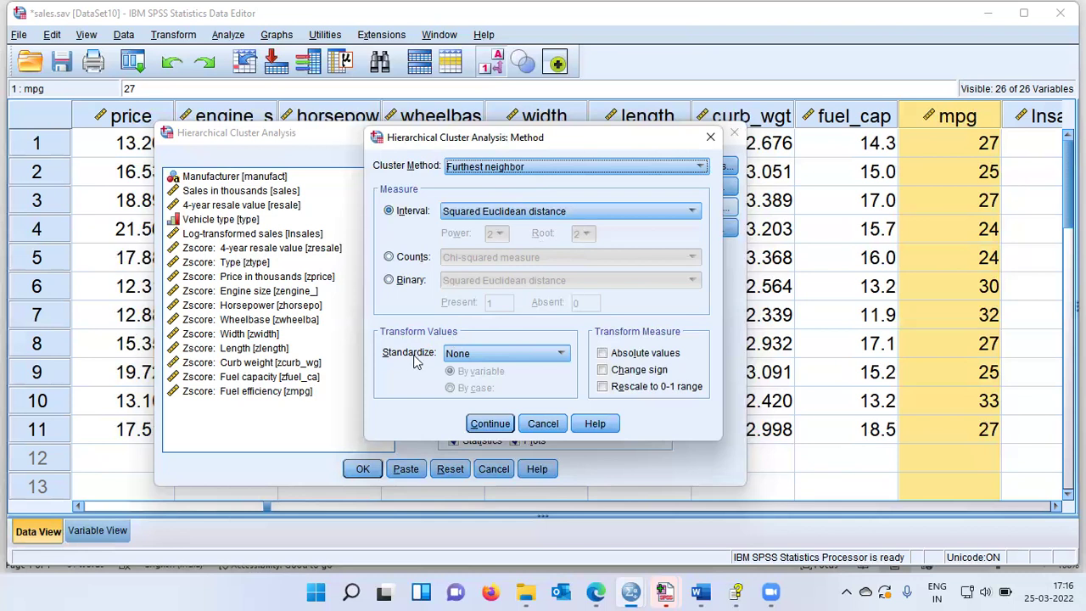
click(560, 357)
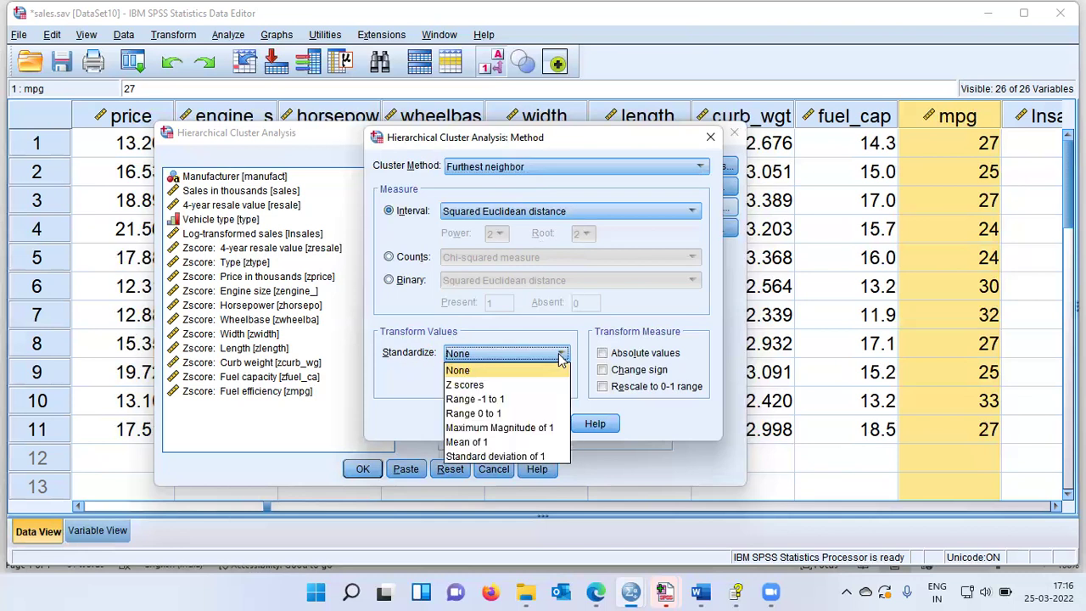
click(478, 387)
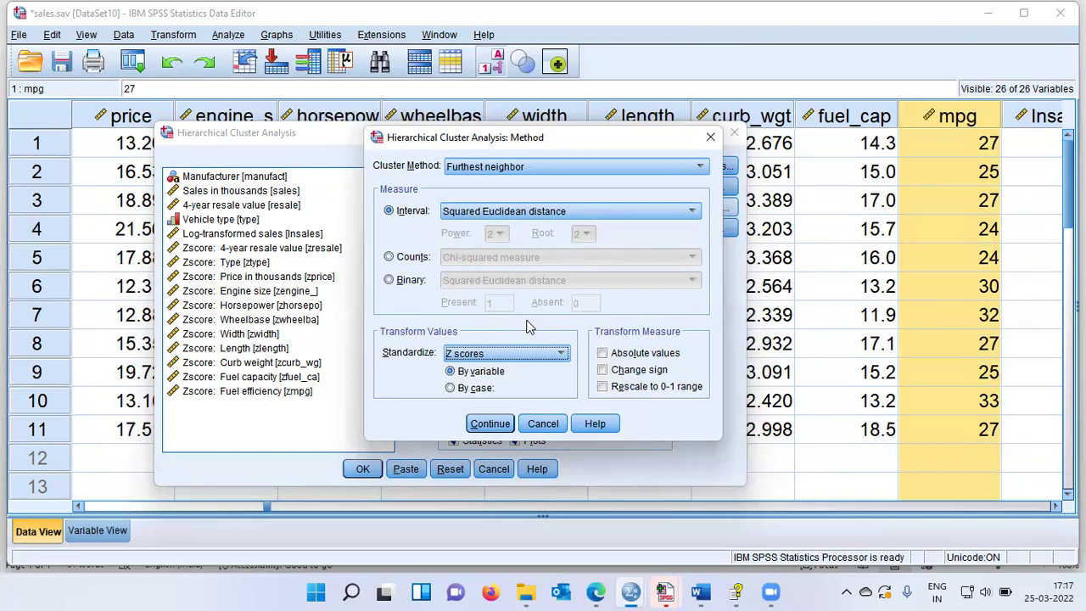
click(493, 424)
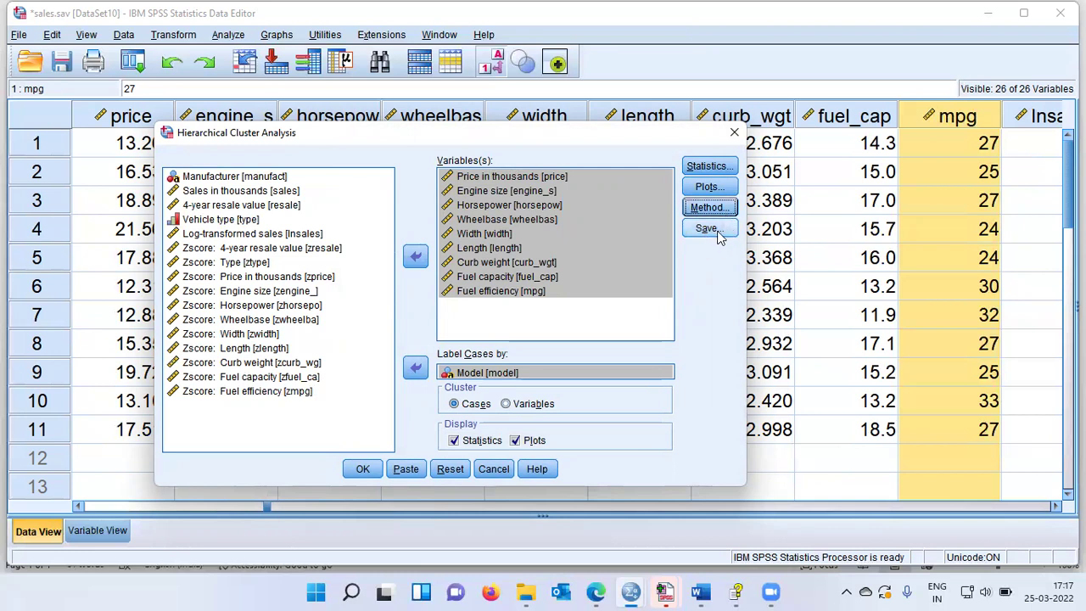
click(710, 229)
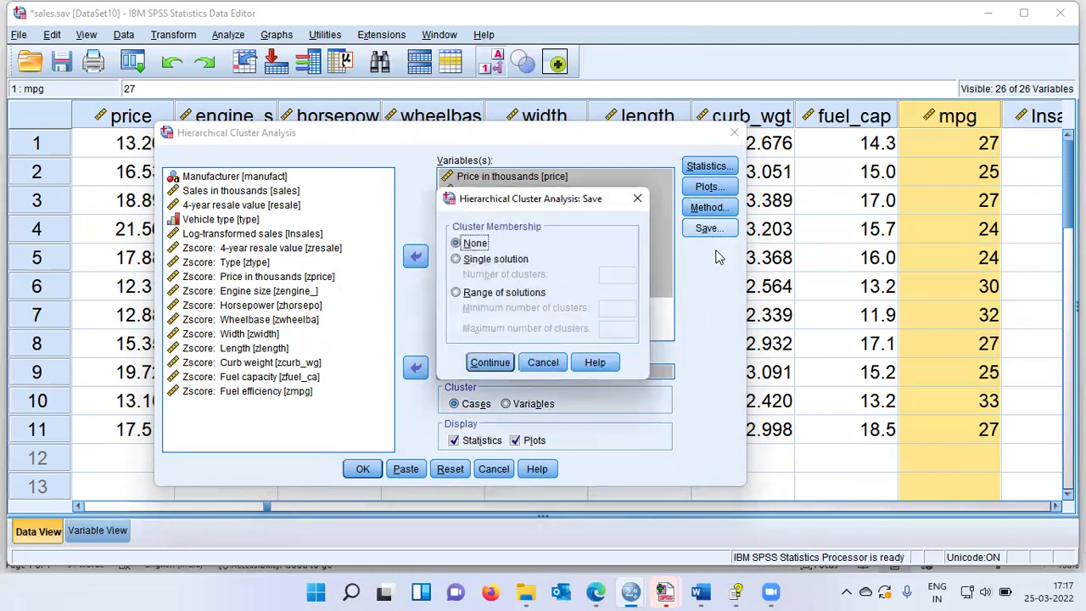
click(461, 263)
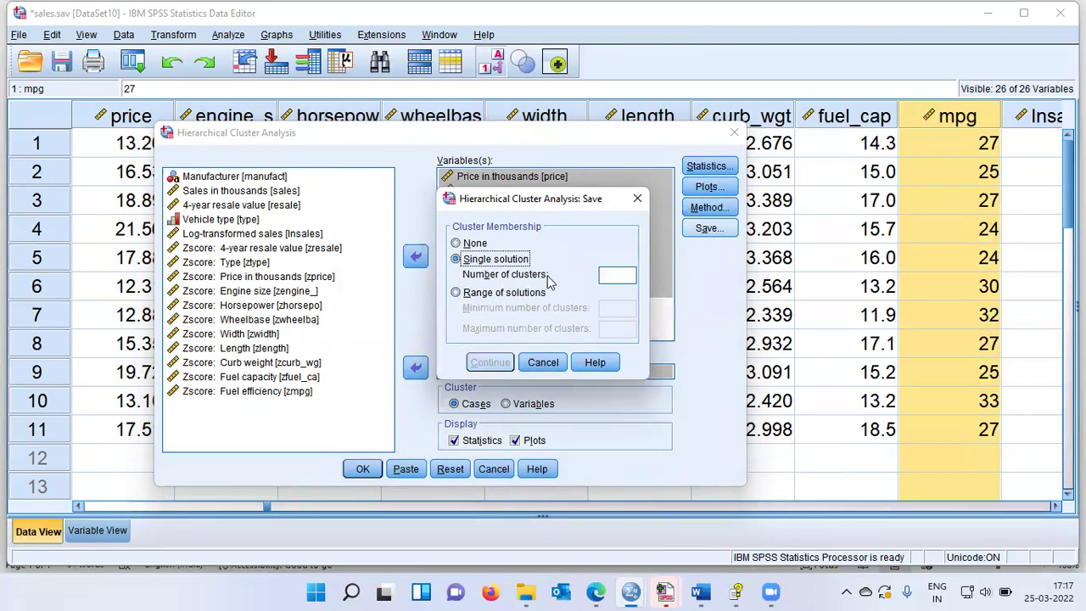
click(609, 275)
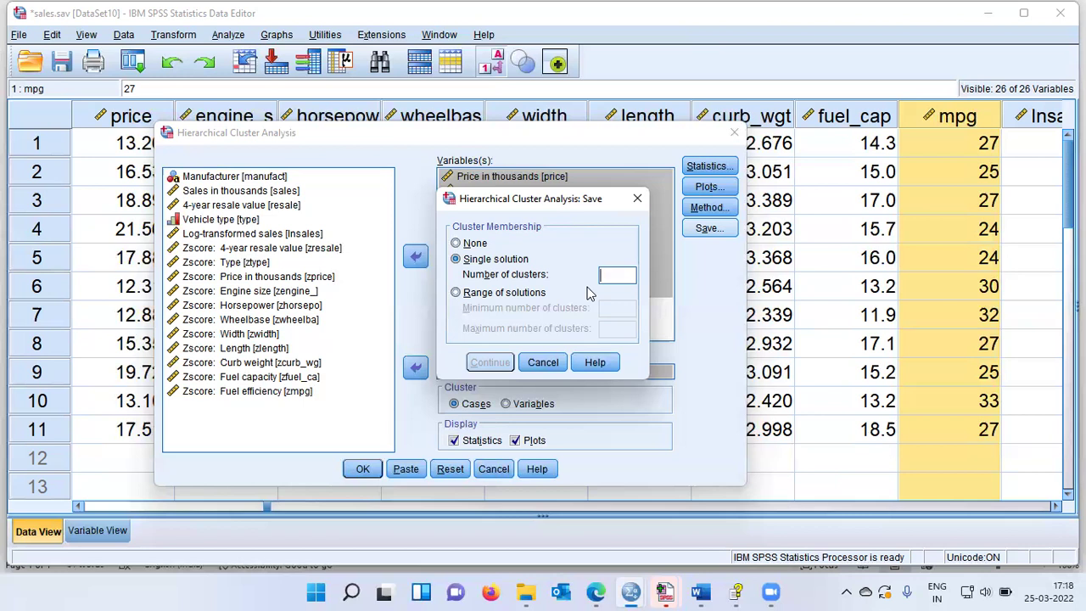
click(457, 243)
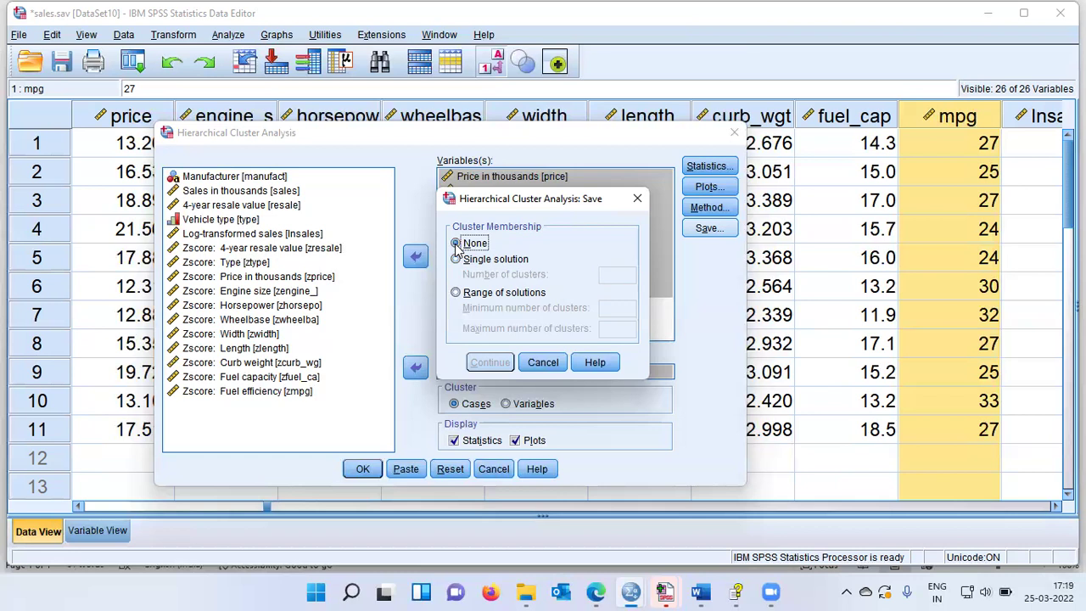
click(543, 362)
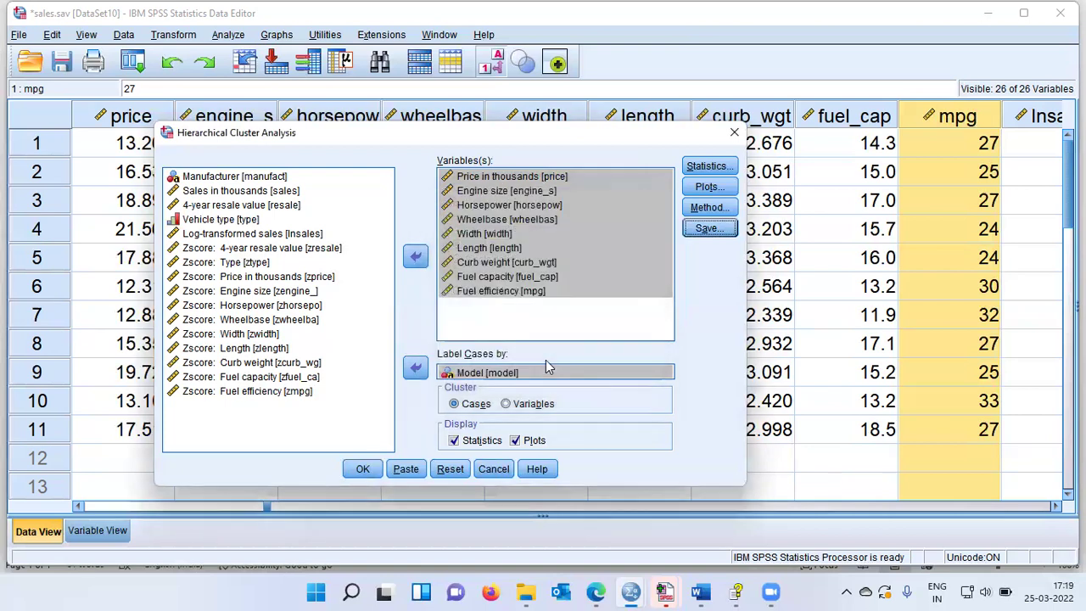
Step: Run the hierarchical cluster analysis and examine the Agglomeration Schedule table in the output
click(366, 469)
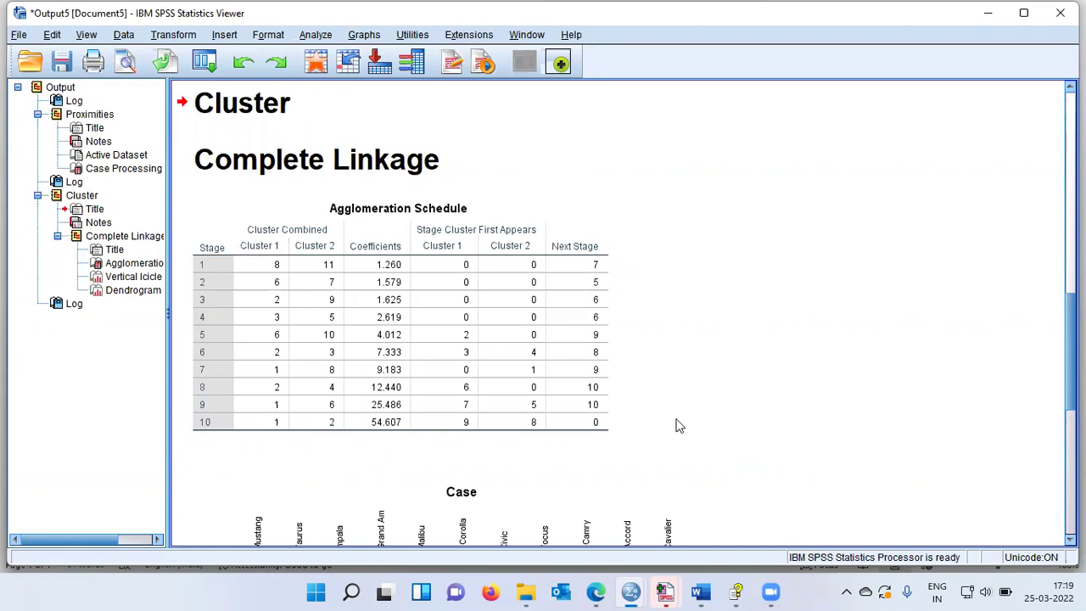
click(453, 332)
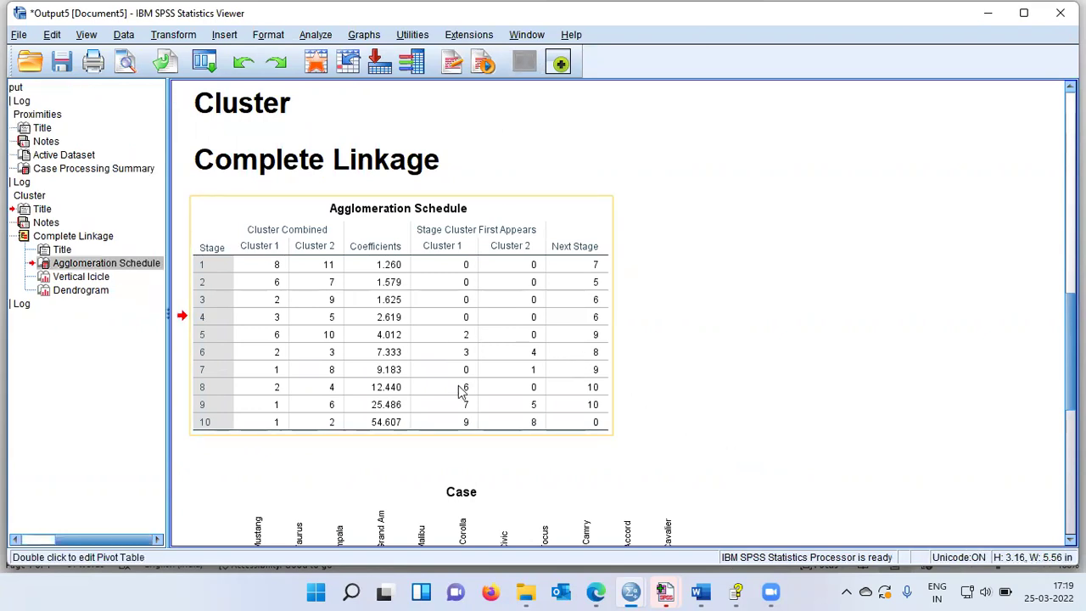
click(718, 376)
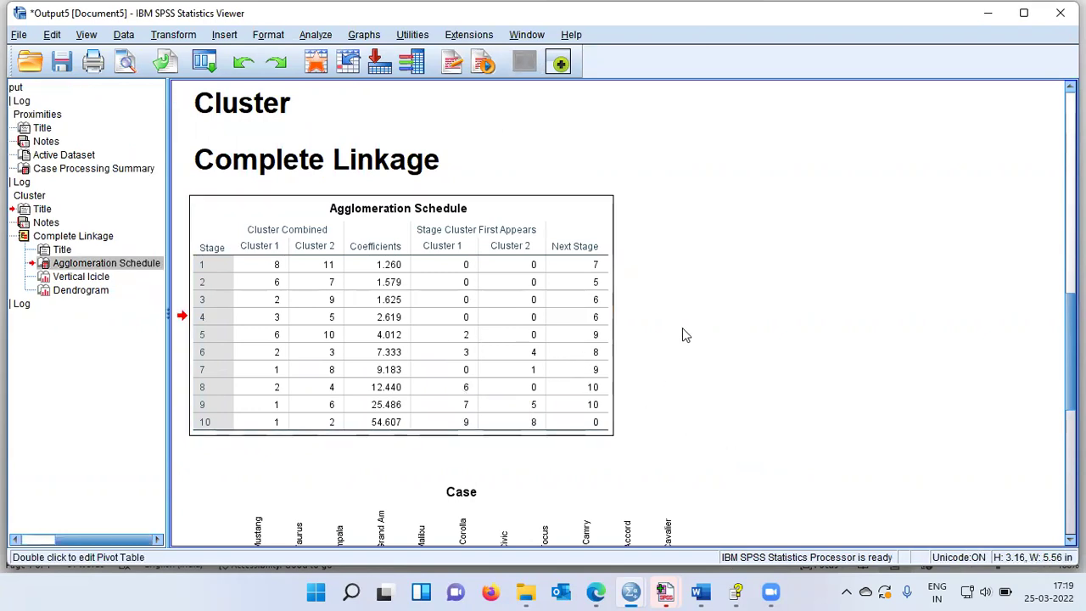
click(462, 273)
click(668, 282)
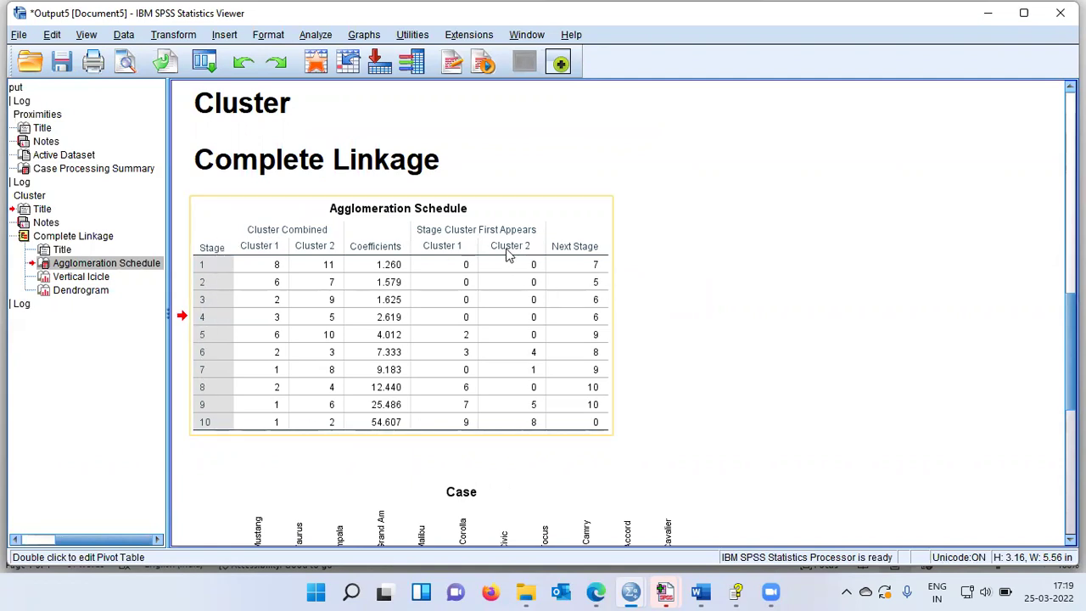
Step: Open the complete linkage dendrogram in a maximized Chart Editor and examine how the car models merge into clusters
click(80, 291)
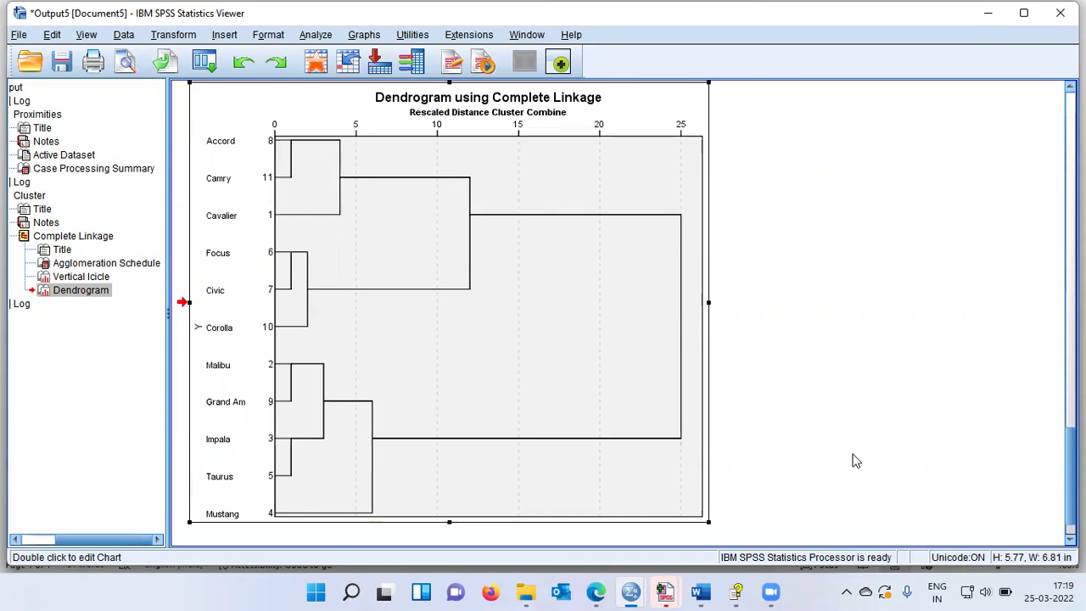
double_click(561, 354)
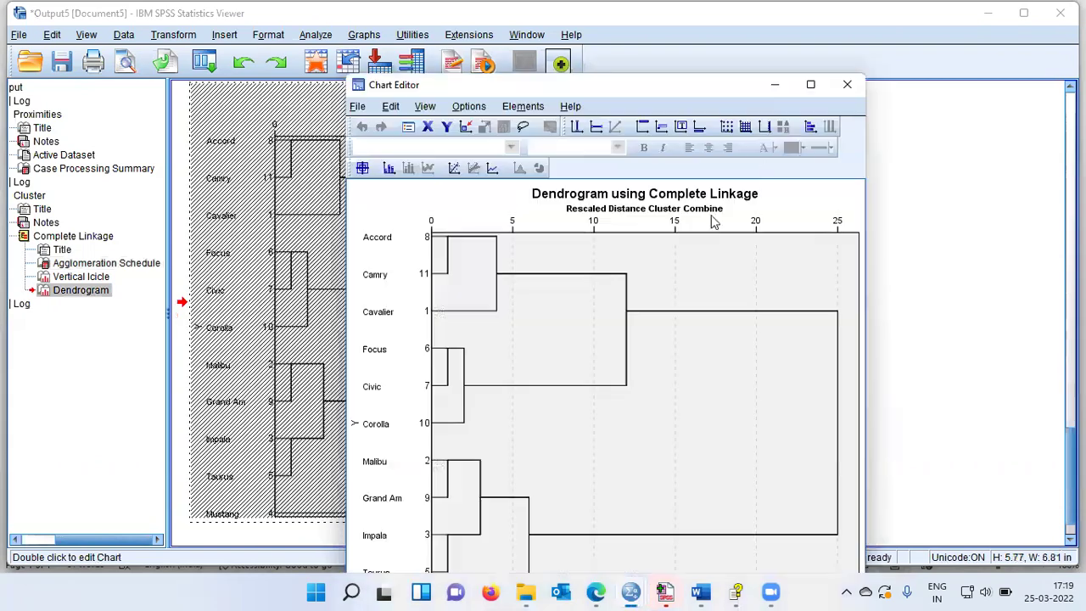
click(810, 84)
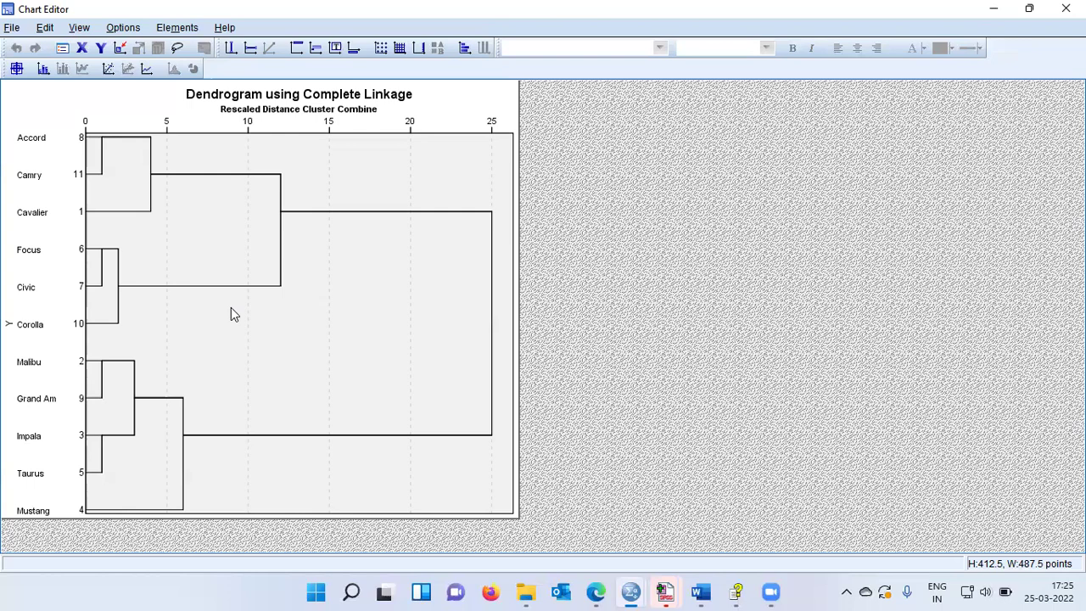
Step: Rerun the Hierarchical Cluster analysis on the sales.sav data, saving cluster membership as a single solution with 2 clusters
mouse_move(631, 591)
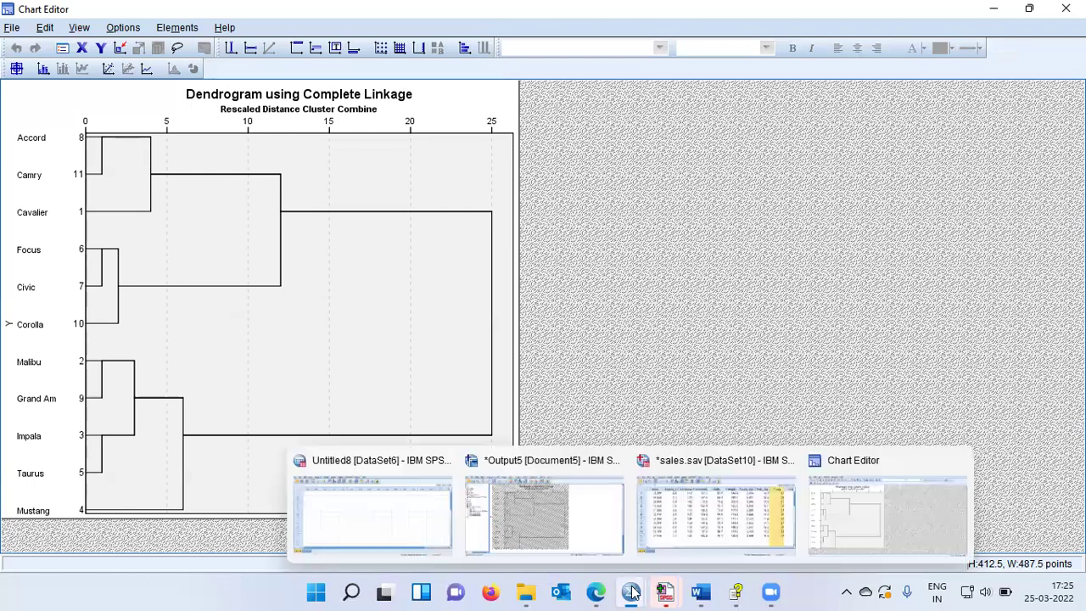
click(705, 522)
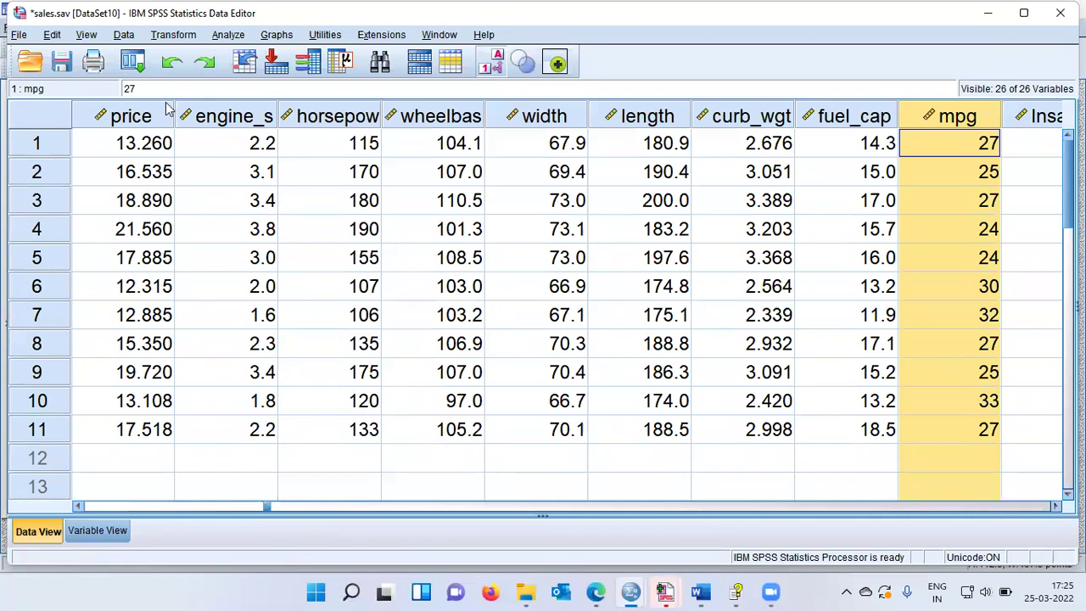
click(136, 64)
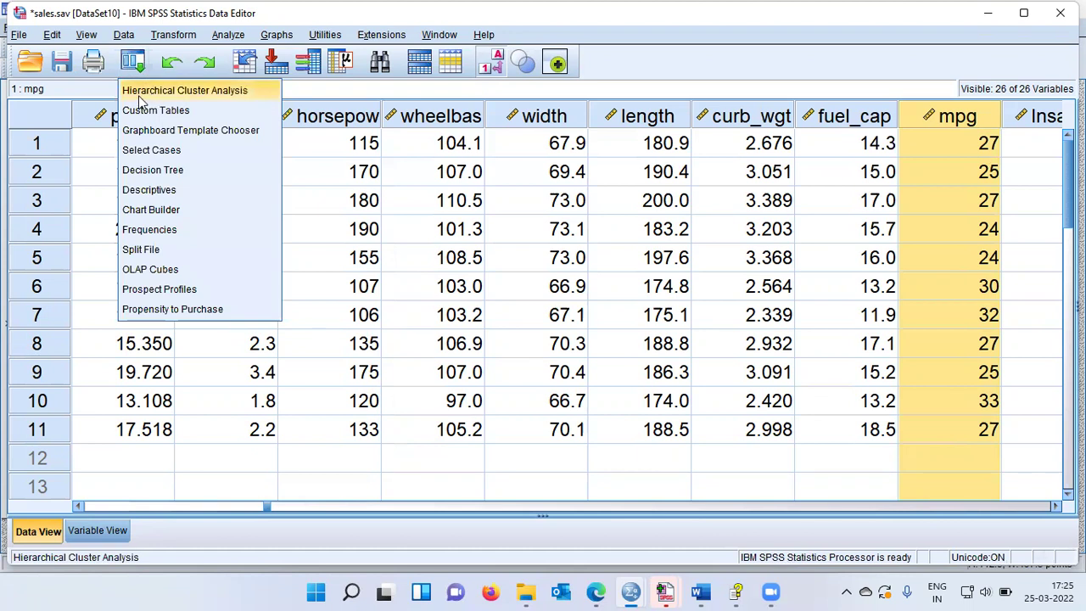
click(197, 92)
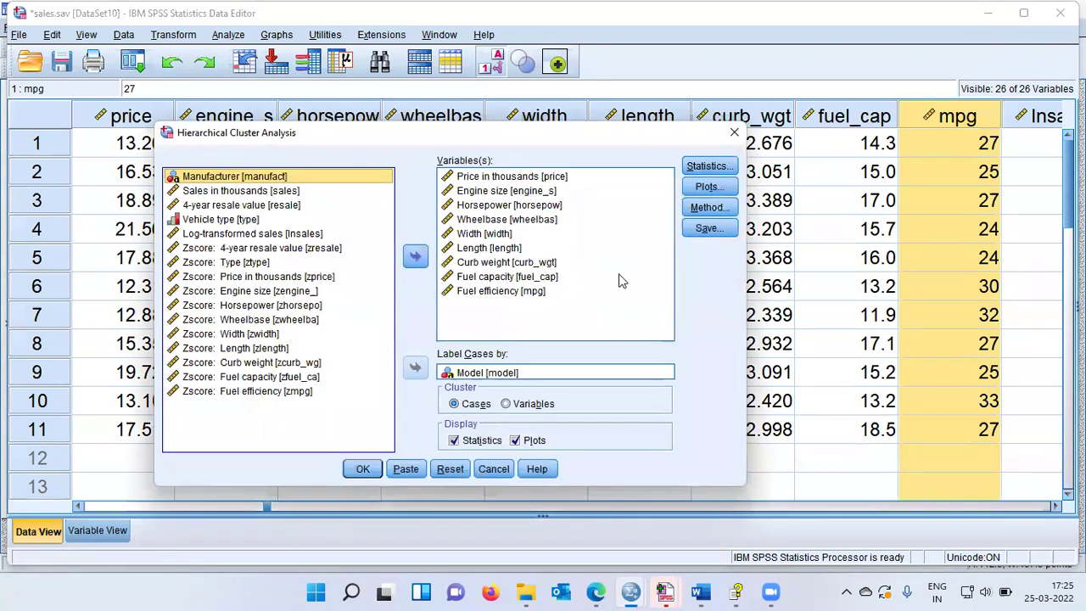
click(717, 230)
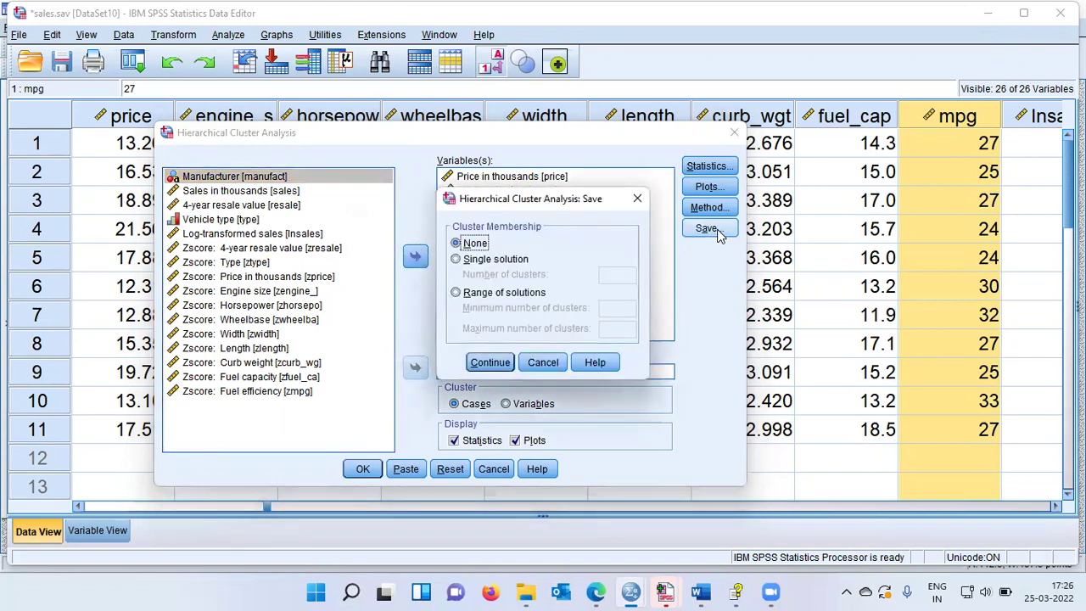
click(466, 261)
click(622, 276)
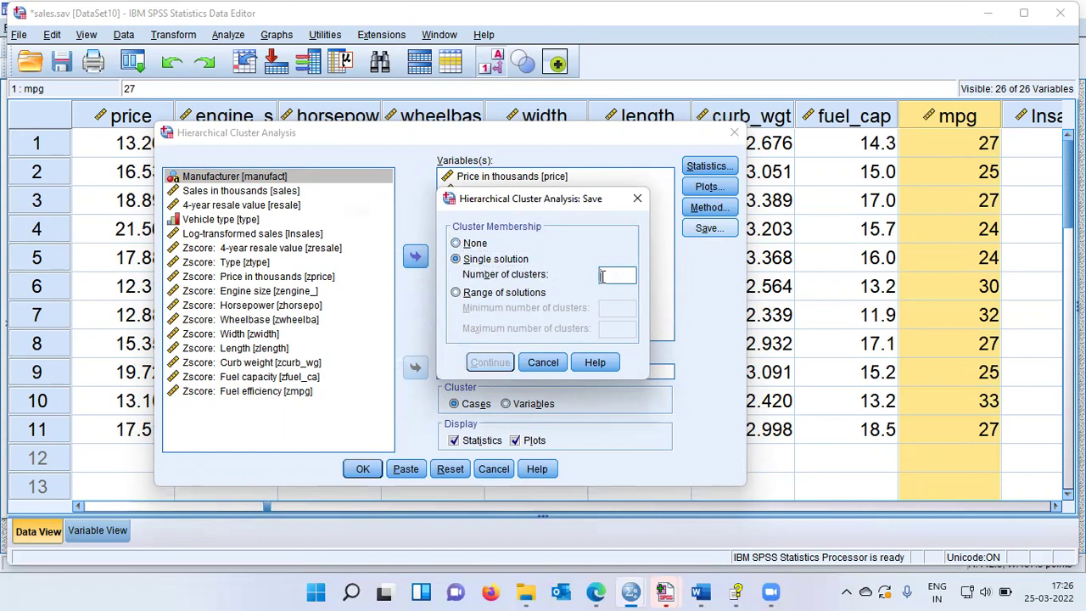
text(3)
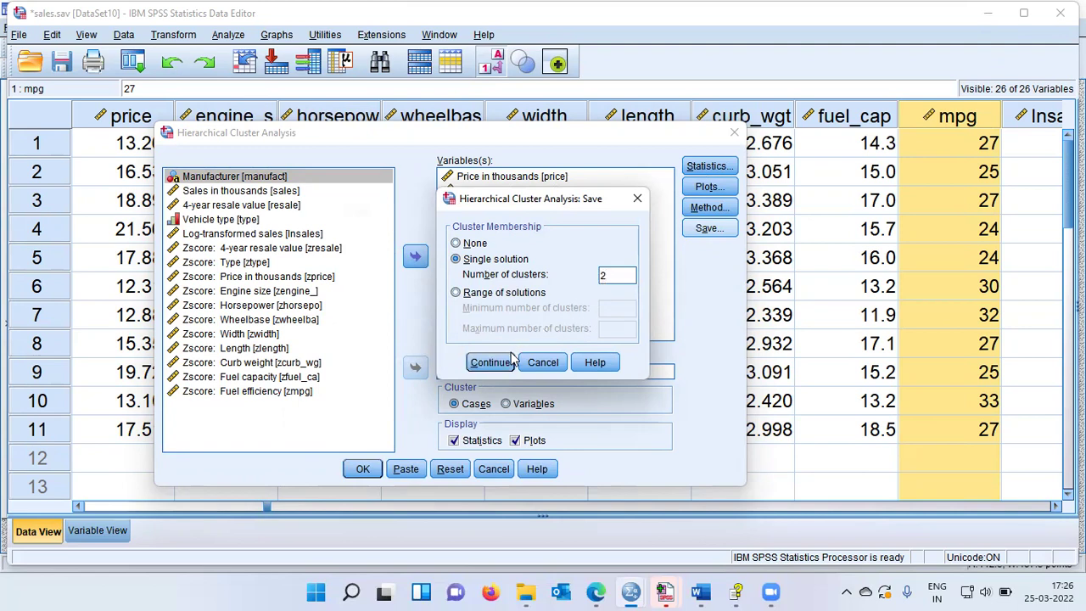
click(488, 363)
click(365, 470)
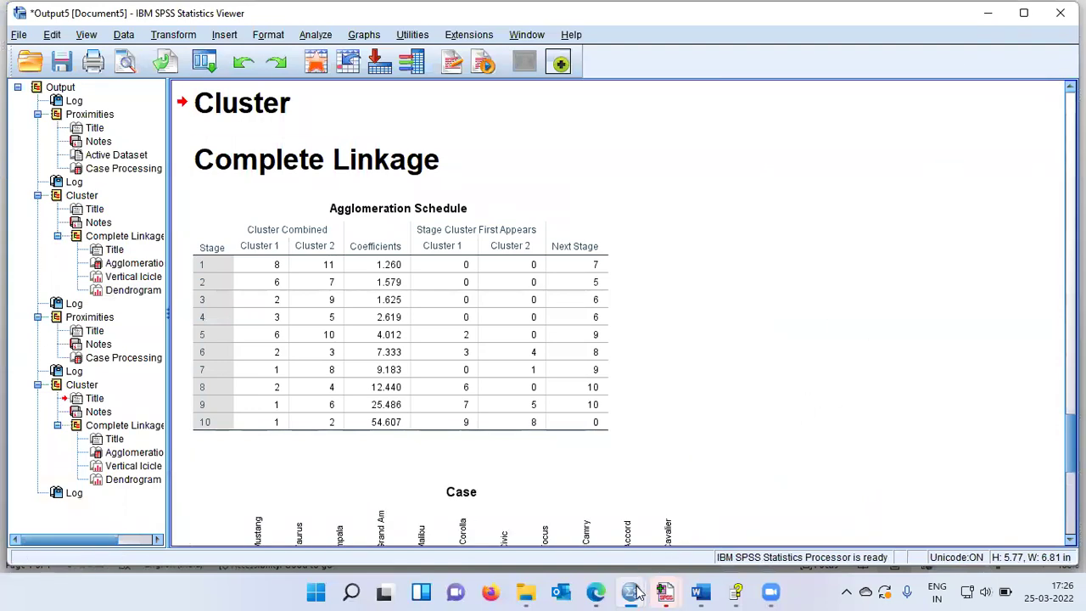
Step: Sort the sales.sav cases in ascending order of the saved cluster membership column, and examine which car models fall in each cluster
mouse_move(666, 592)
click(790, 492)
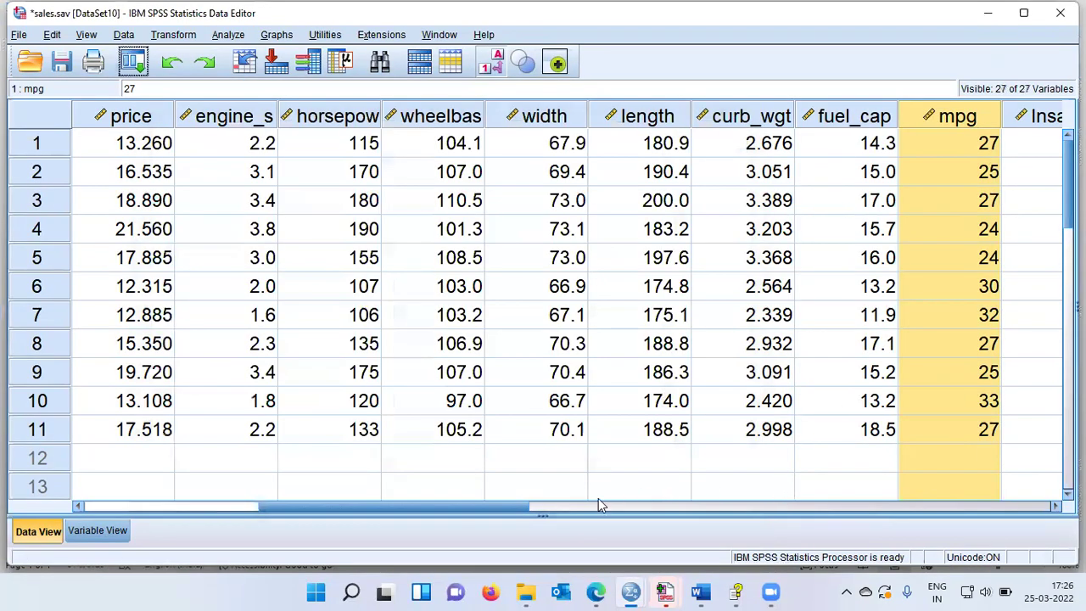
drag(493, 505, 962, 466)
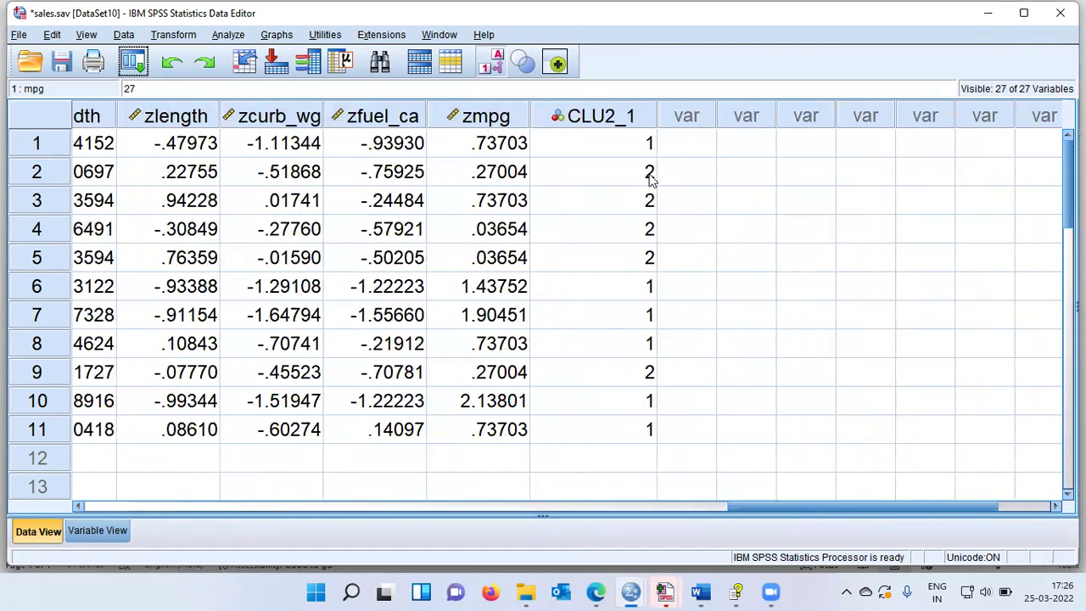
click(609, 119)
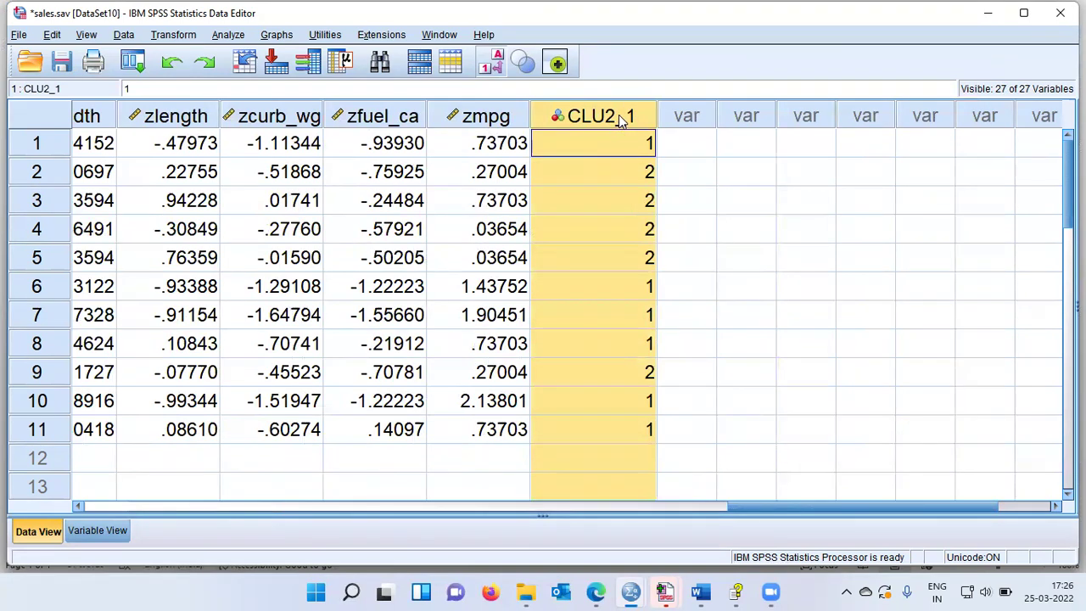
right_click(622, 118)
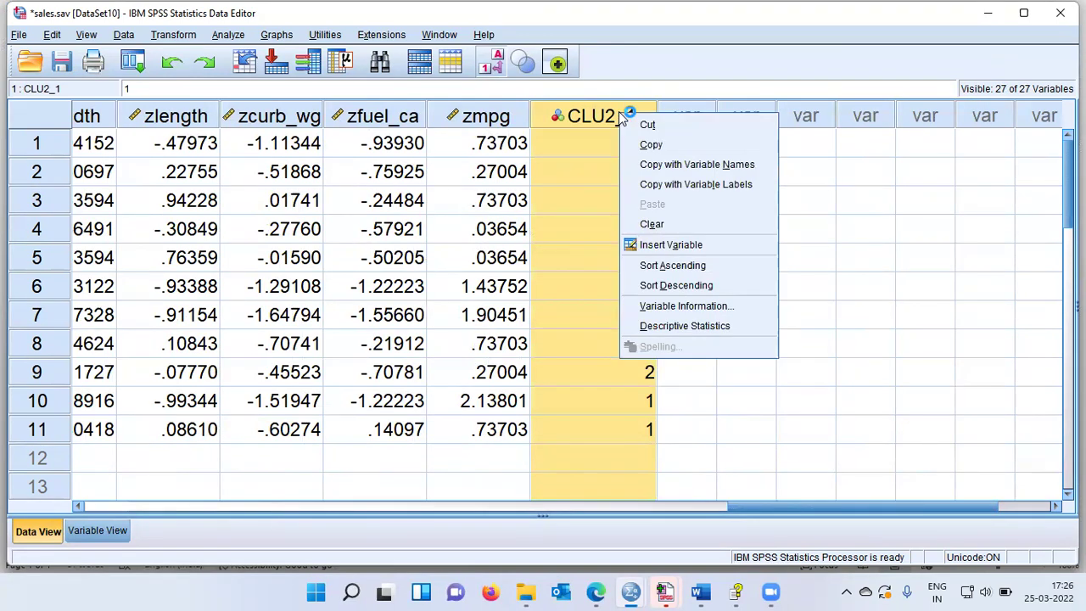
click(671, 266)
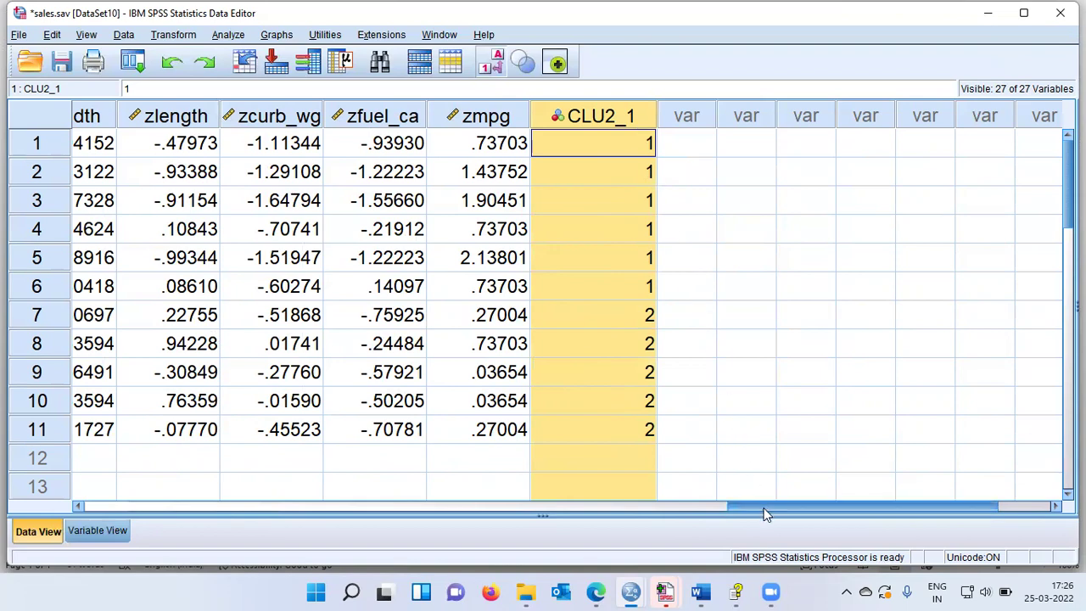
drag(764, 514, 157, 475)
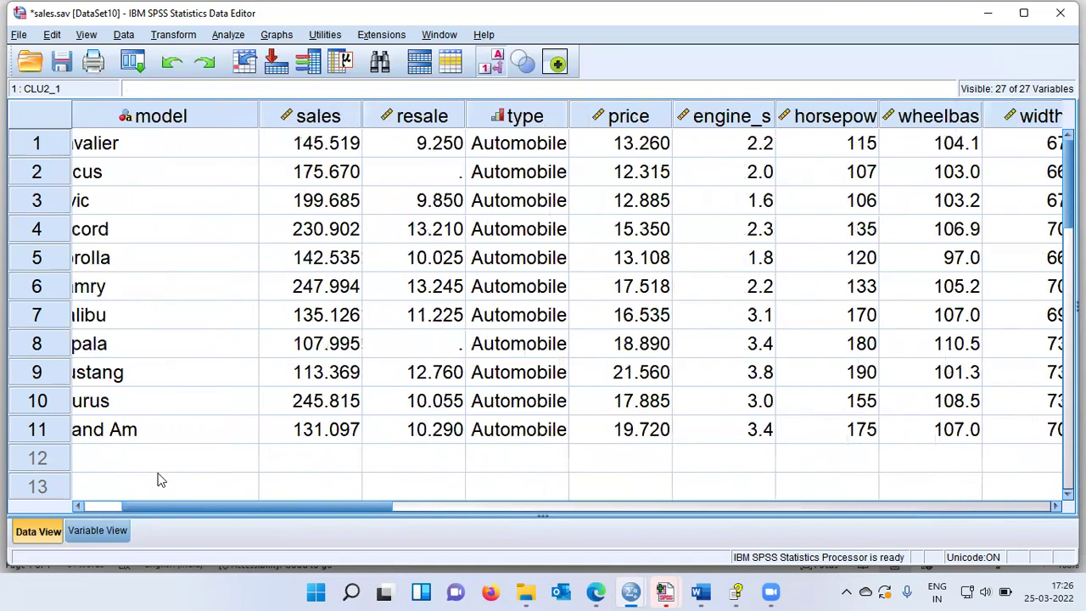